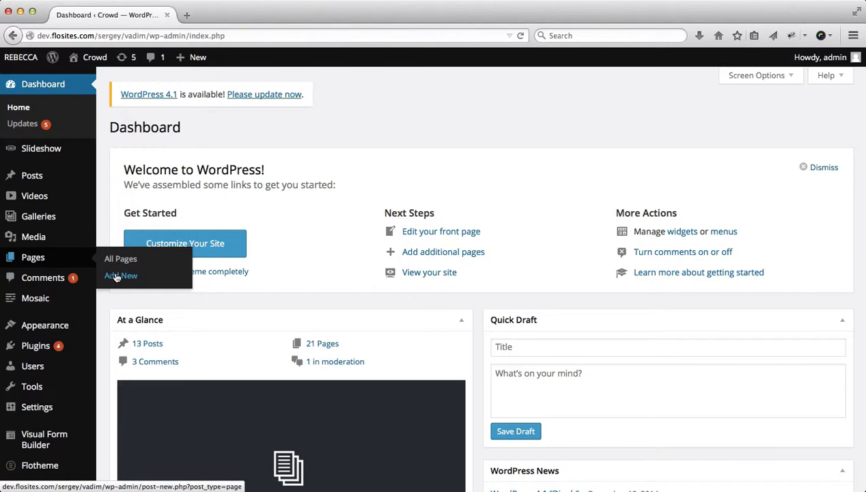
Add a new page and title it "new gallery page"
{"action": "left_click", "coordinate": [117, 276]}
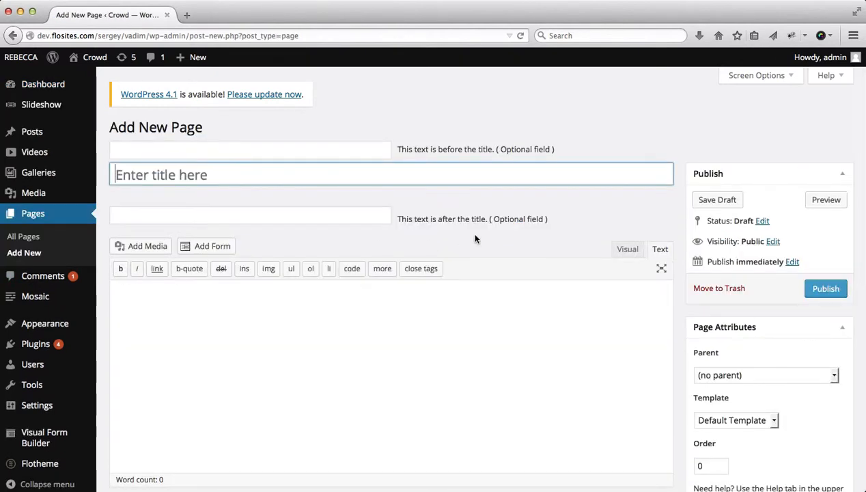
{"action": "type", "text": "new"}
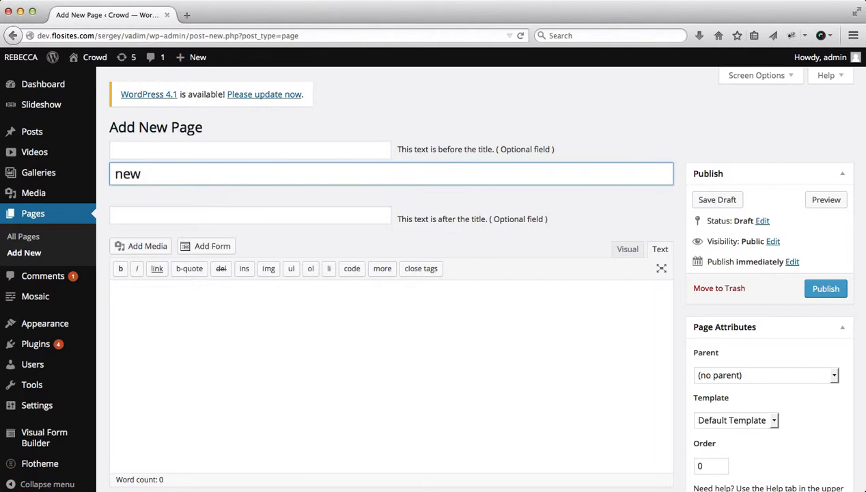
{"action": "type", "text": " gallery page"}
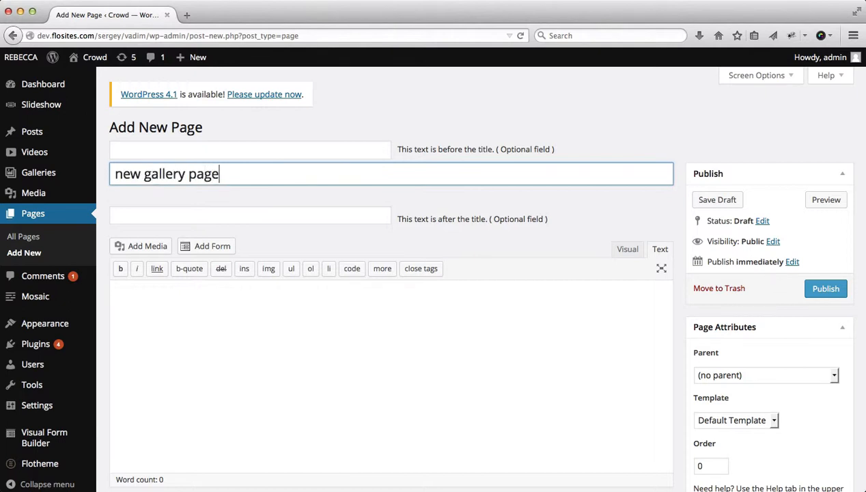
Assign the Latest Galleries template to the new page in its page attributes
{"action": "scroll", "coordinate": [743, 267], "scroll_direction": "down", "scroll_amount": 1}
{"action": "scroll", "coordinate": [743, 267], "scroll_direction": "down", "scroll_amount": 3}
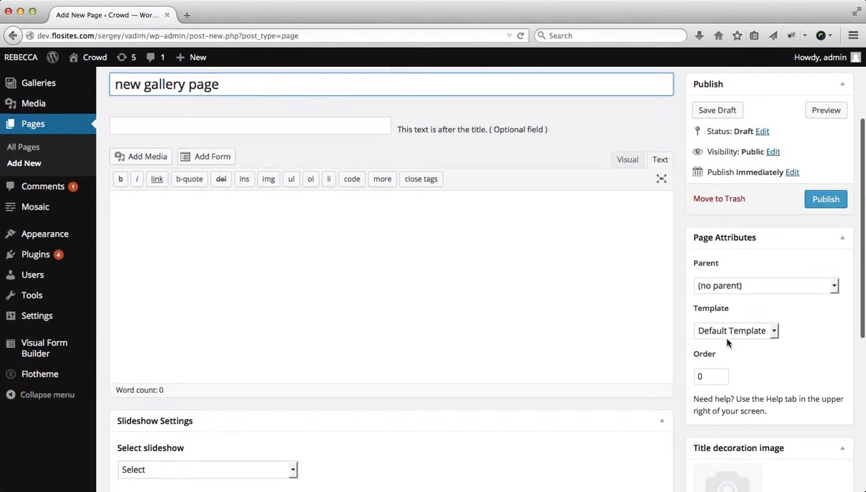
{"action": "left_click", "coordinate": [773, 330]}
{"action": "scroll", "coordinate": [818, 349], "scroll_direction": "down", "scroll_amount": 2}
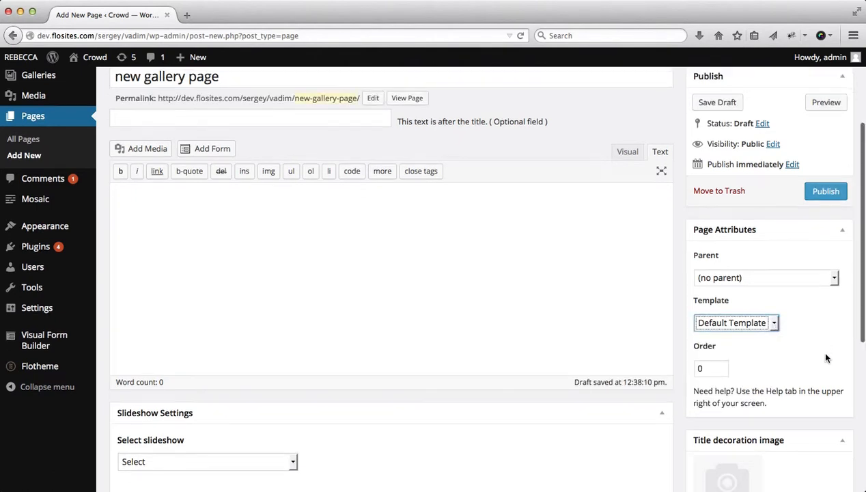
{"action": "left_click", "coordinate": [739, 292]}
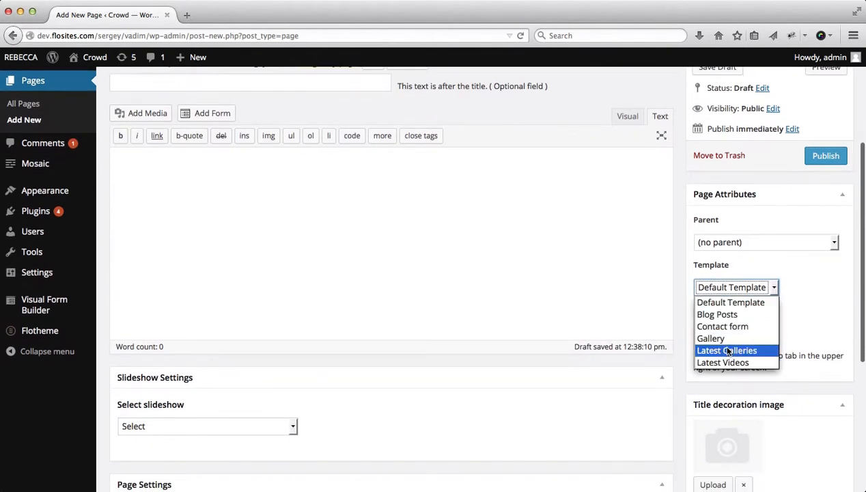
{"action": "left_click", "coordinate": [724, 349]}
Look through the page's title decoration, layout, gallery categories, view type and pagination settings
{"action": "scroll", "coordinate": [791, 308], "scroll_direction": "down", "scroll_amount": 15}
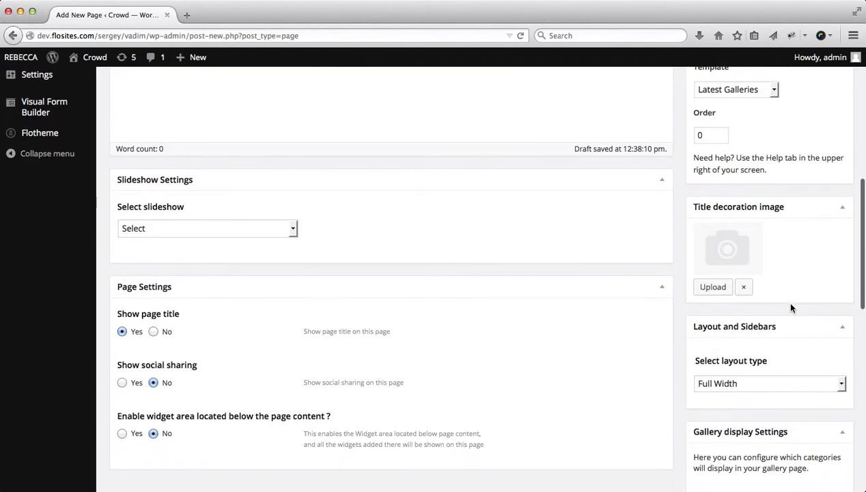
{"action": "scroll", "coordinate": [802, 264], "scroll_direction": "down", "scroll_amount": 9}
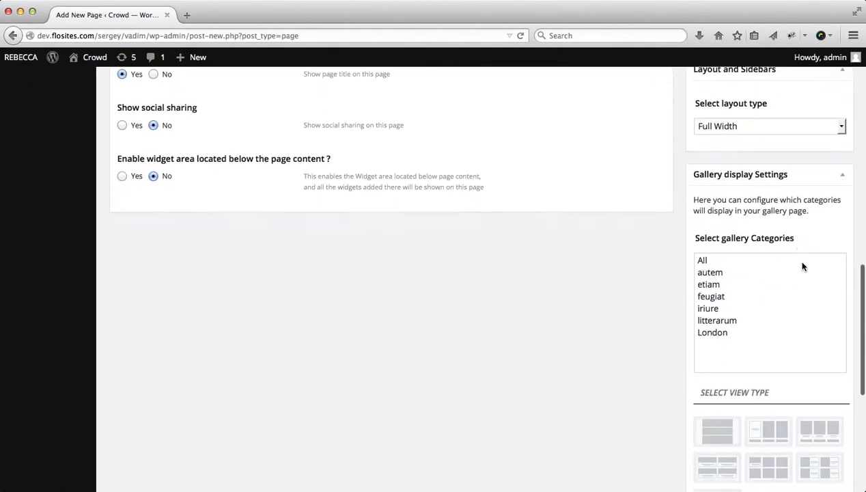
{"action": "scroll", "coordinate": [803, 267], "scroll_direction": "down", "scroll_amount": 5}
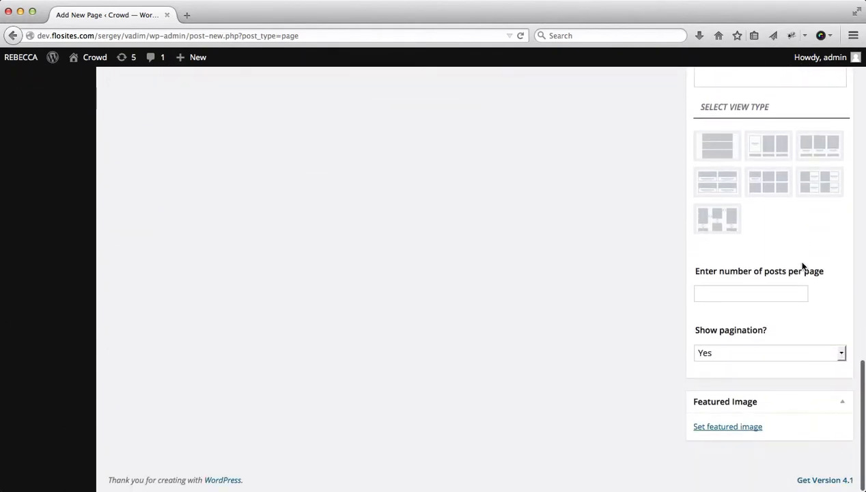
{"action": "scroll", "coordinate": [802, 266], "scroll_direction": "up", "scroll_amount": 18}
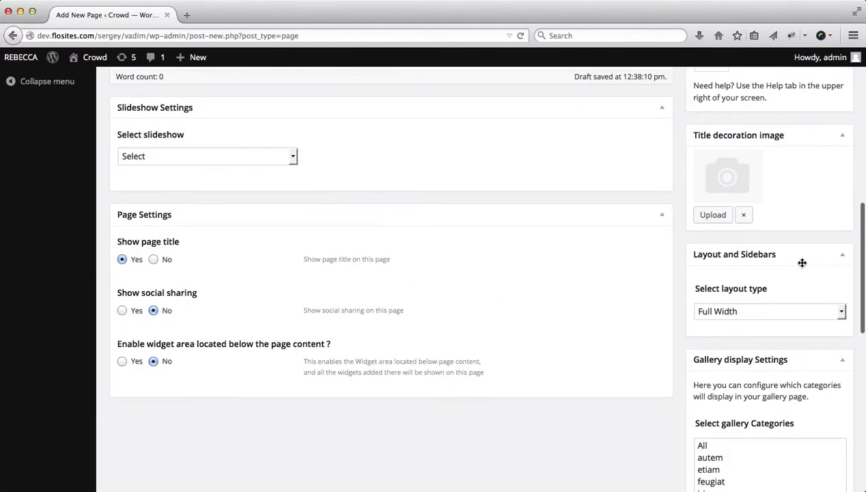
{"action": "scroll", "coordinate": [802, 263], "scroll_direction": "down", "scroll_amount": 1}
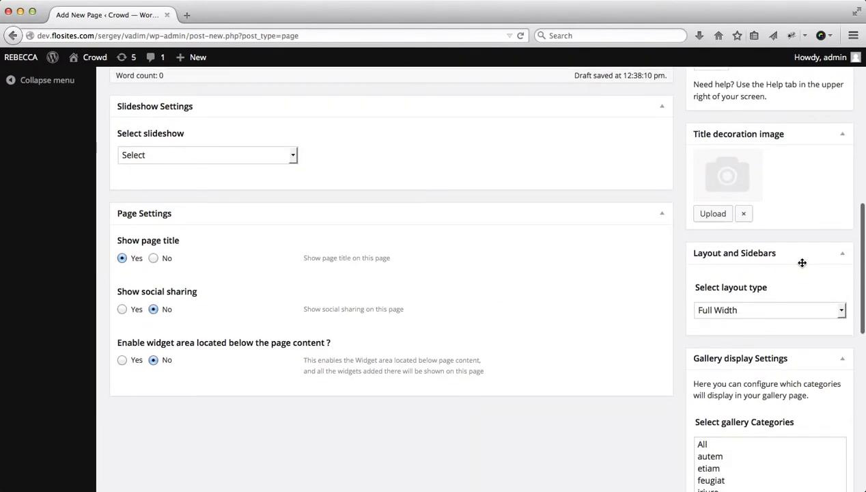
{"action": "scroll", "coordinate": [801, 263], "scroll_direction": "up", "scroll_amount": 4}
{"action": "scroll", "coordinate": [801, 261], "scroll_direction": "down", "scroll_amount": 3}
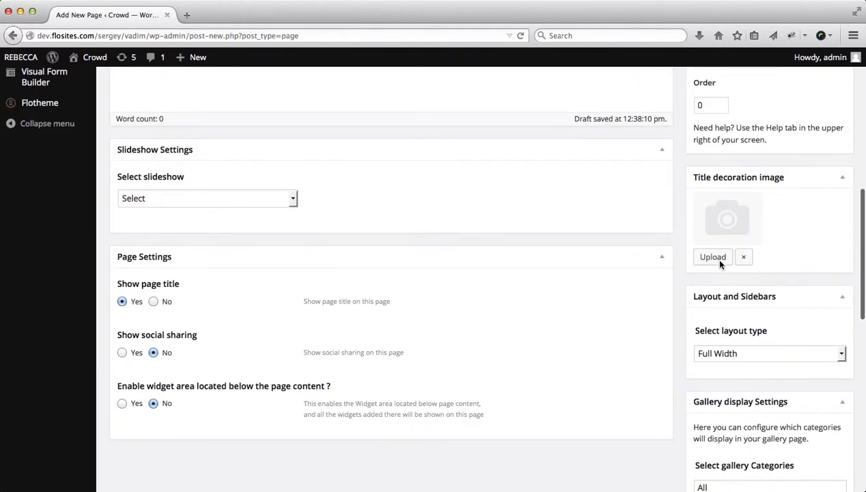
Keep the layout type at Full Width and collapse the Title decoration image and Layout and Sidebars boxes
{"action": "left_click", "coordinate": [844, 180]}
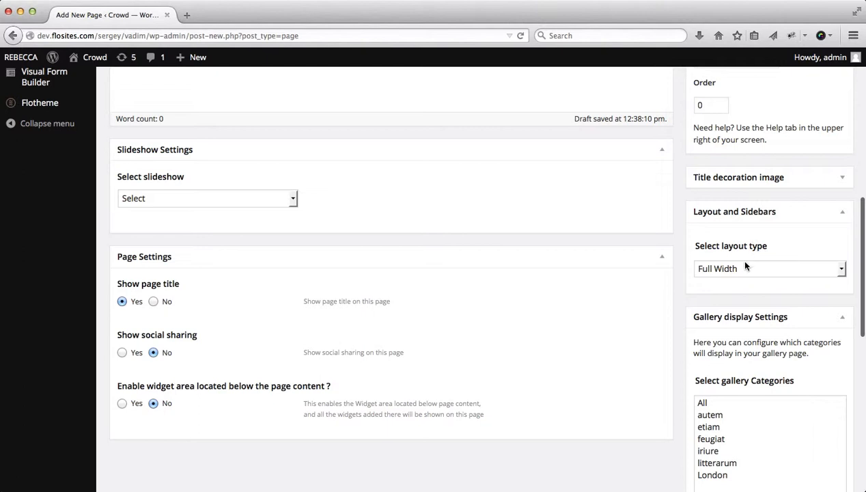
{"action": "left_click", "coordinate": [799, 269]}
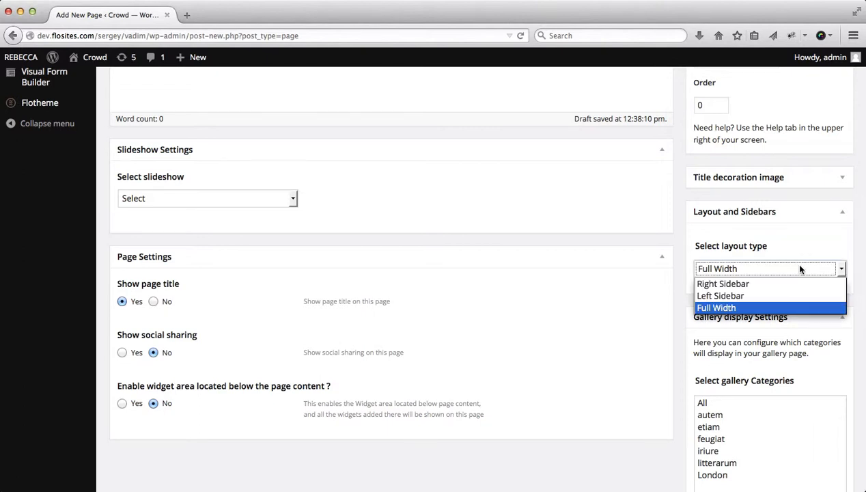
{"action": "left_click", "coordinate": [738, 308]}
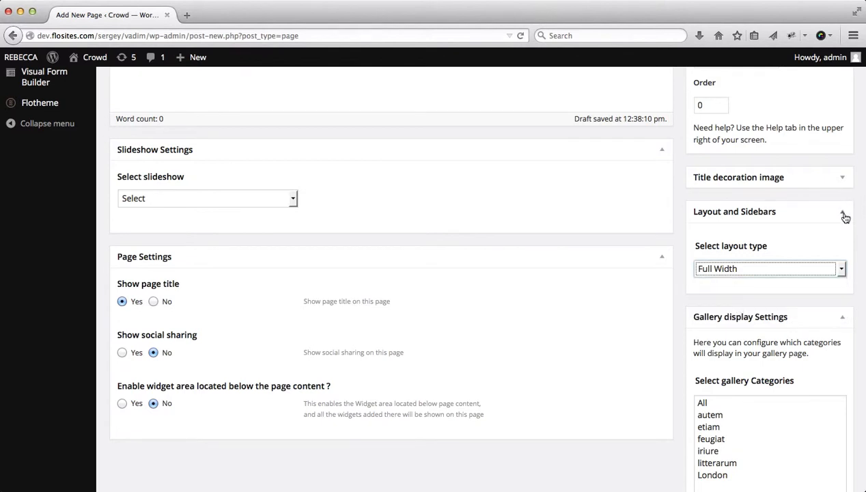
{"action": "left_click", "coordinate": [843, 215]}
Try selecting a single gallery category, first etiam and instead iriure, in the gallery display settings
{"action": "scroll", "coordinate": [760, 269], "scroll_direction": "down", "scroll_amount": 3}
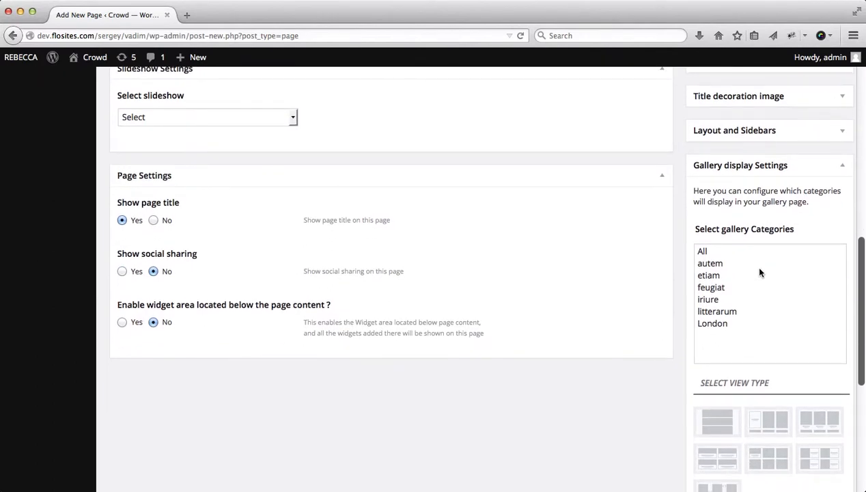
{"action": "left_click", "coordinate": [760, 273]}
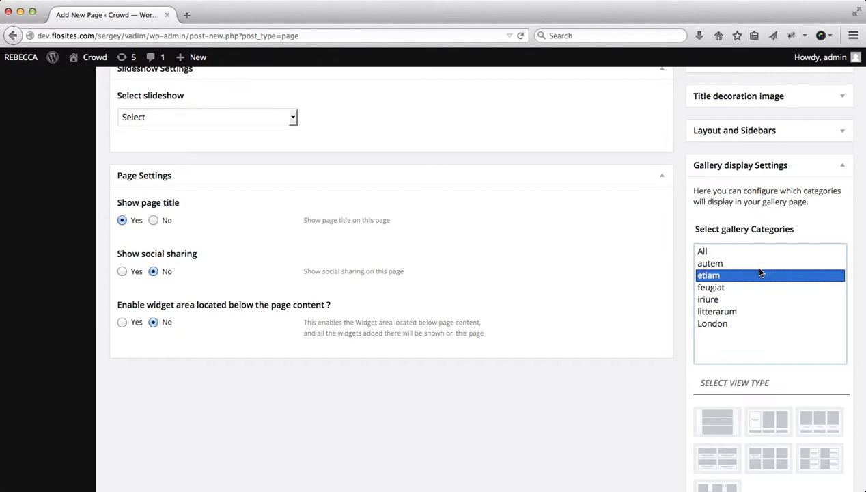
{"action": "left_click", "coordinate": [708, 301]}
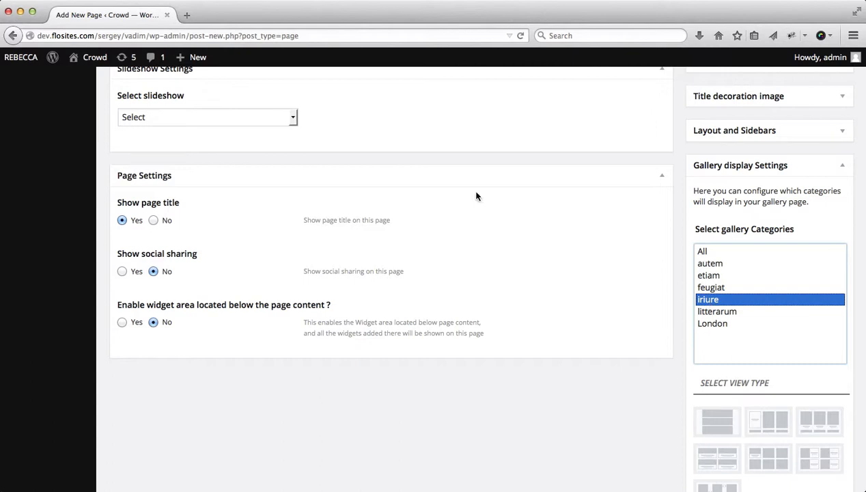
Open the live site in a separate tab and examine the Portfolio entry of its navigation
{"action": "mouse_move", "coordinate": [91, 58]}
{"action": "left_click", "coordinate": [84, 79], "text": "super"}
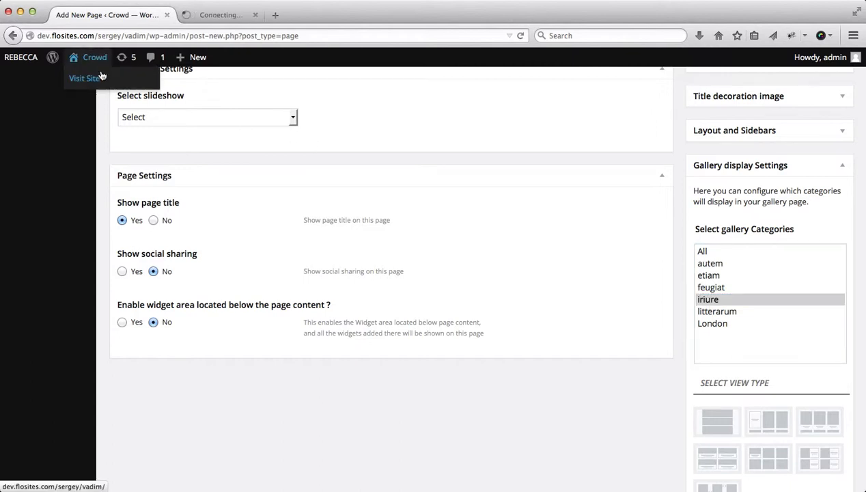
{"action": "left_click", "coordinate": [197, 19]}
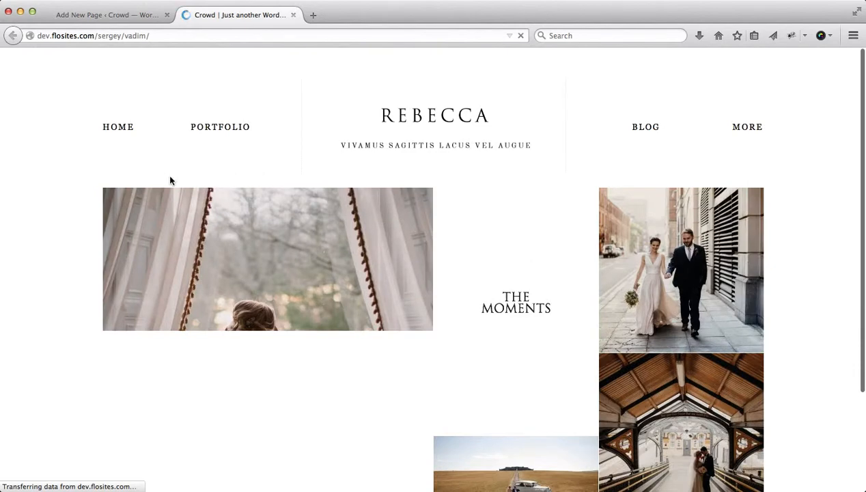
{"action": "mouse_move", "coordinate": [221, 133]}
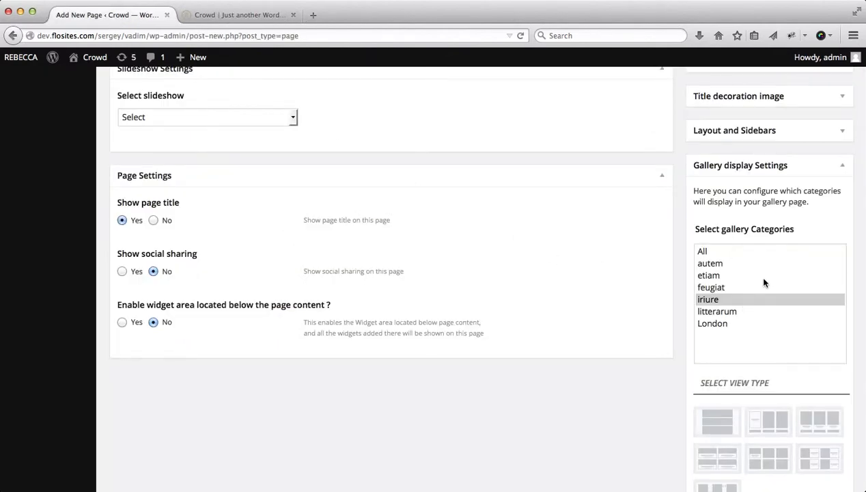
Select the autem and feugiat gallery categories together, and replace that selection with All
{"action": "left_click", "coordinate": [718, 264]}
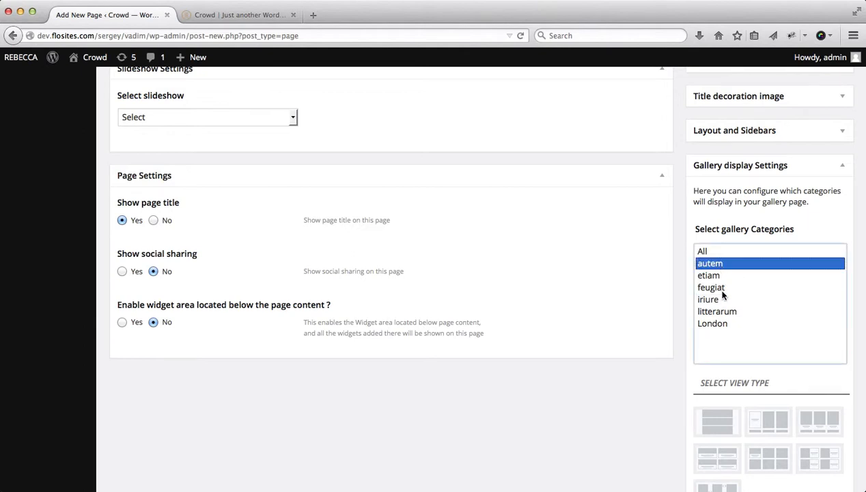
{"action": "left_click", "coordinate": [723, 288], "text": "super"}
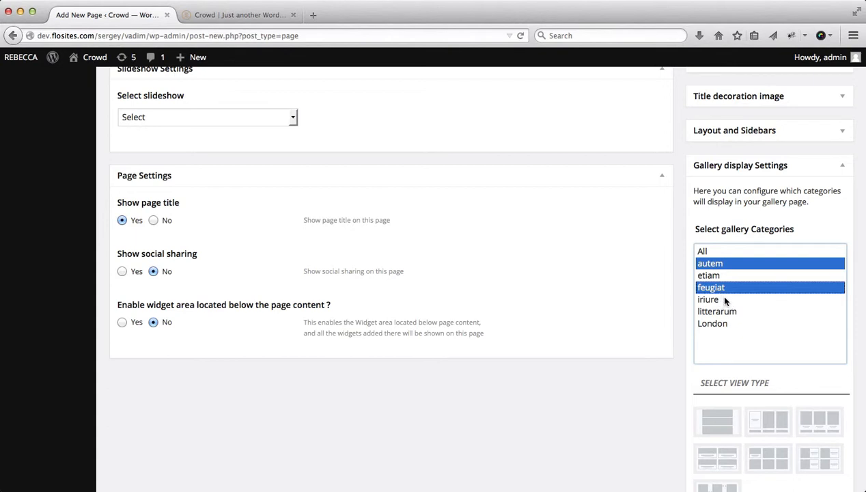
{"action": "left_click", "coordinate": [703, 252]}
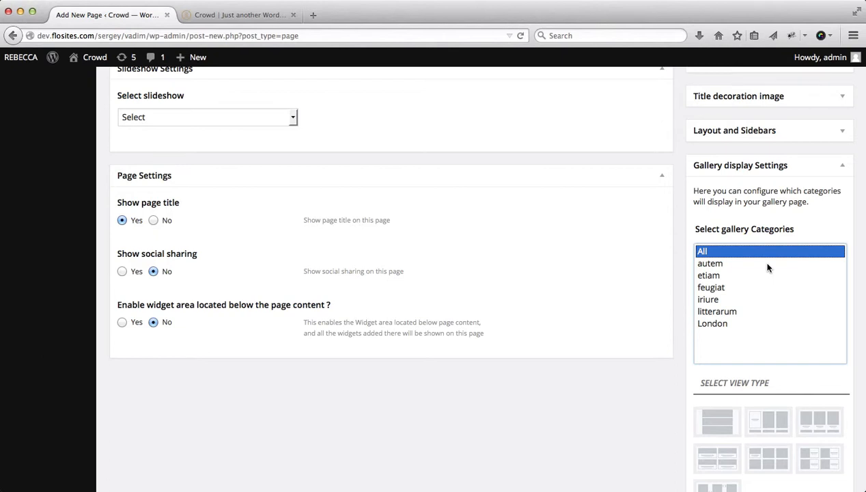
Try the first three gallery view types and select the layout with text boxes beside the images
{"action": "scroll", "coordinate": [767, 268], "scroll_direction": "down", "scroll_amount": 8}
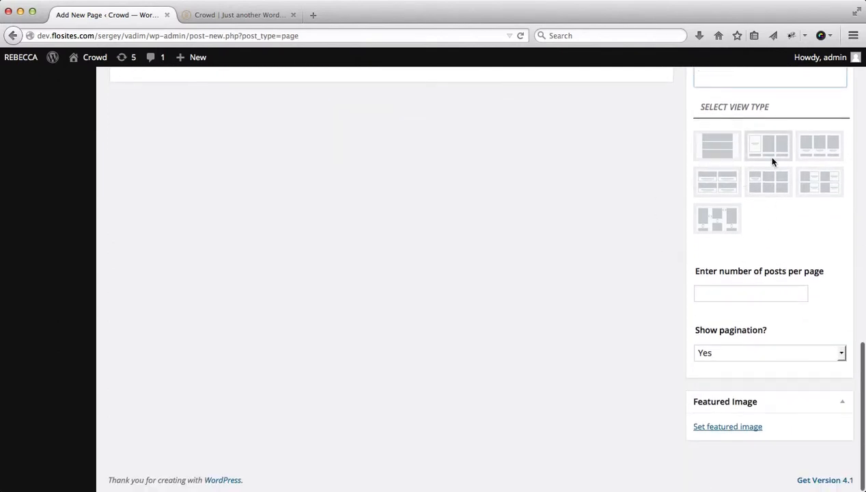
{"action": "left_click", "coordinate": [715, 150]}
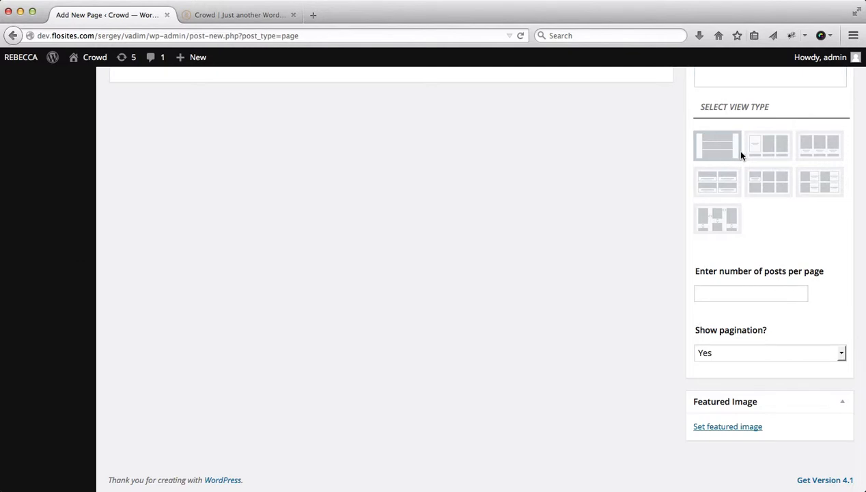
{"action": "left_click", "coordinate": [768, 149]}
{"action": "left_click", "coordinate": [821, 155]}
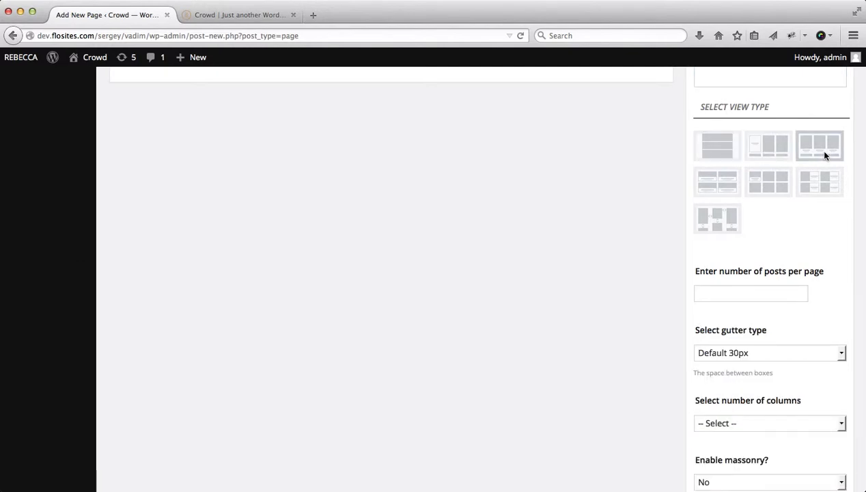
{"action": "left_click", "coordinate": [806, 189]}
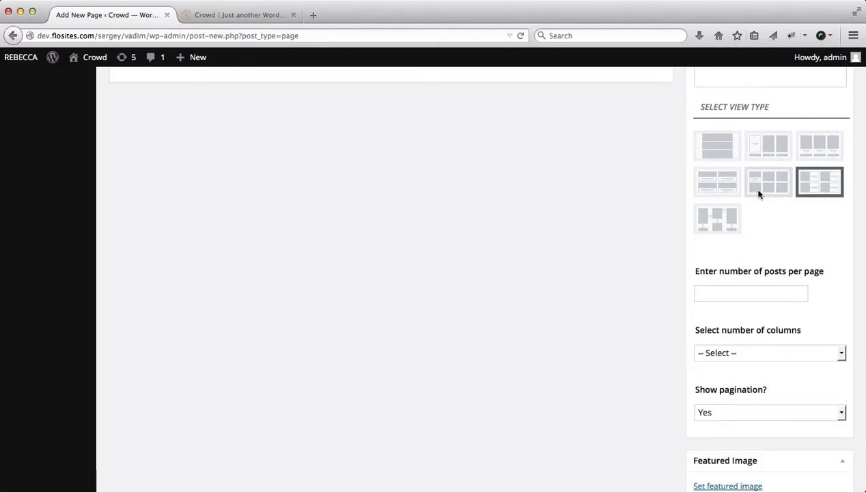
Examine the posts per page, number of columns and pagination options offered for this view type
{"action": "scroll", "coordinate": [758, 194], "scroll_direction": "down", "scroll_amount": 1}
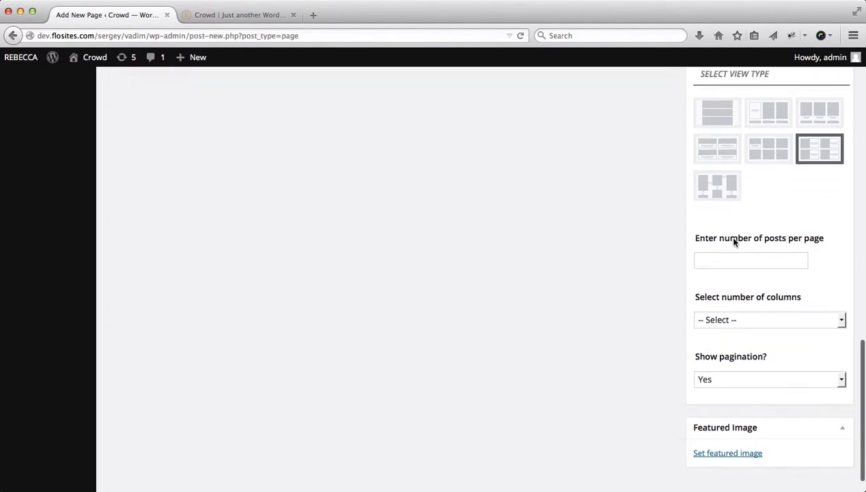
{"action": "left_click", "coordinate": [715, 263]}
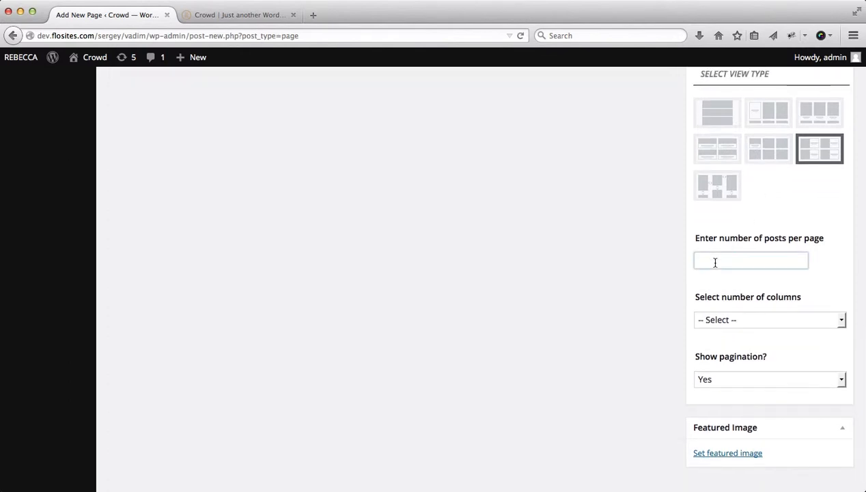
{"action": "left_click", "coordinate": [768, 320]}
{"action": "left_click", "coordinate": [804, 295]}
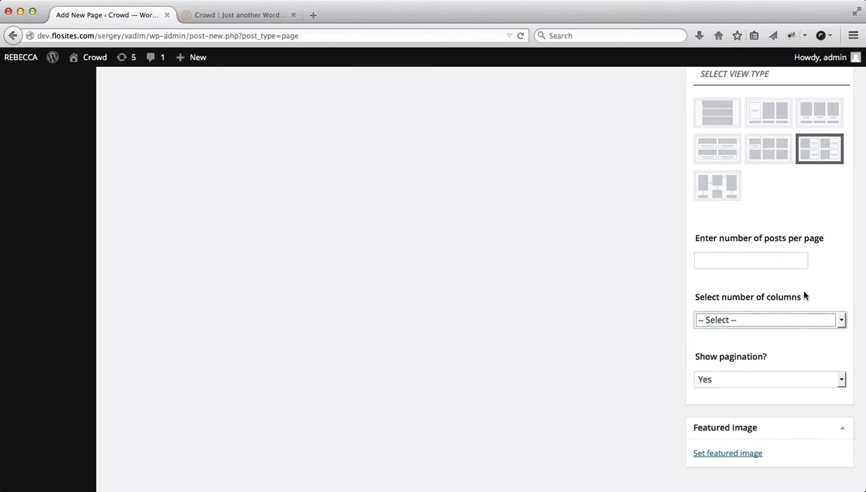
{"action": "scroll", "coordinate": [804, 295], "scroll_direction": "down", "scroll_amount": 1}
{"action": "left_click", "coordinate": [743, 353]}
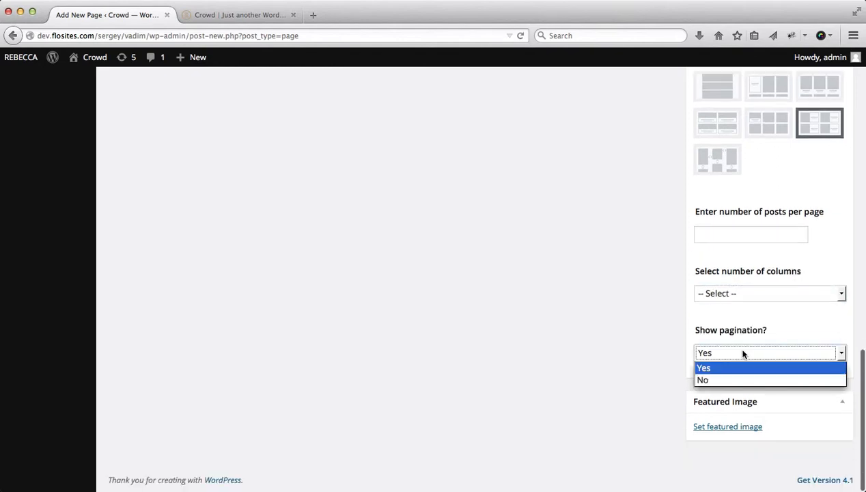
{"action": "left_click", "coordinate": [833, 189]}
Switch the gallery view type to the six-box, three-column grid and review its gutter, column, masonry and pagination settings
{"action": "scroll", "coordinate": [796, 231], "scroll_direction": "up", "scroll_amount": 3}
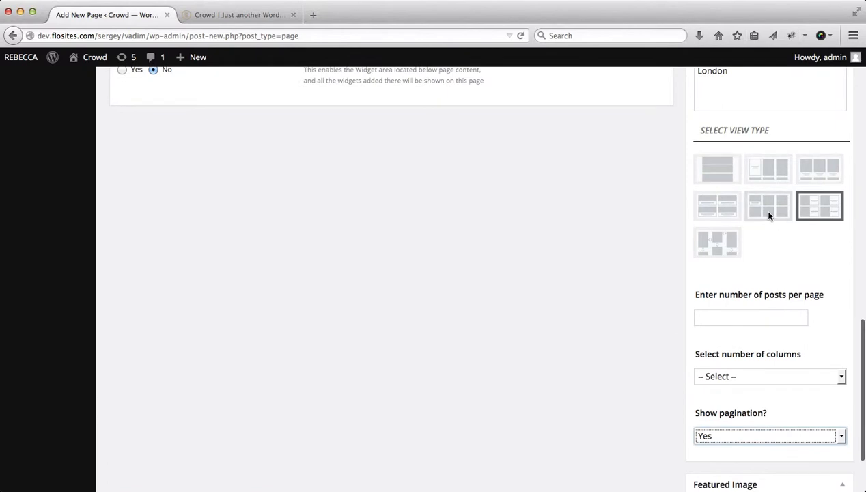
{"action": "left_click", "coordinate": [767, 215]}
{"action": "scroll", "coordinate": [768, 311], "scroll_direction": "down", "scroll_amount": 1}
{"action": "scroll", "coordinate": [768, 311], "scroll_direction": "down", "scroll_amount": 3}
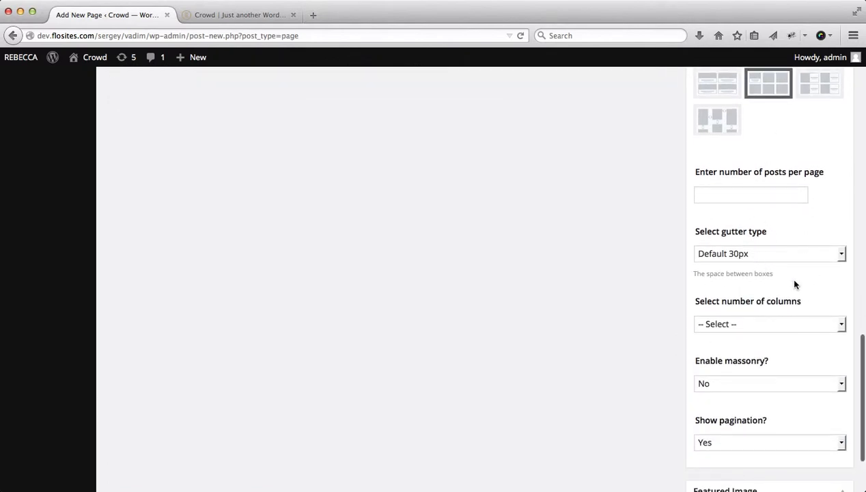
{"action": "scroll", "coordinate": [792, 280], "scroll_direction": "down", "scroll_amount": 2}
{"action": "scroll", "coordinate": [752, 274], "scroll_direction": "down", "scroll_amount": 1}
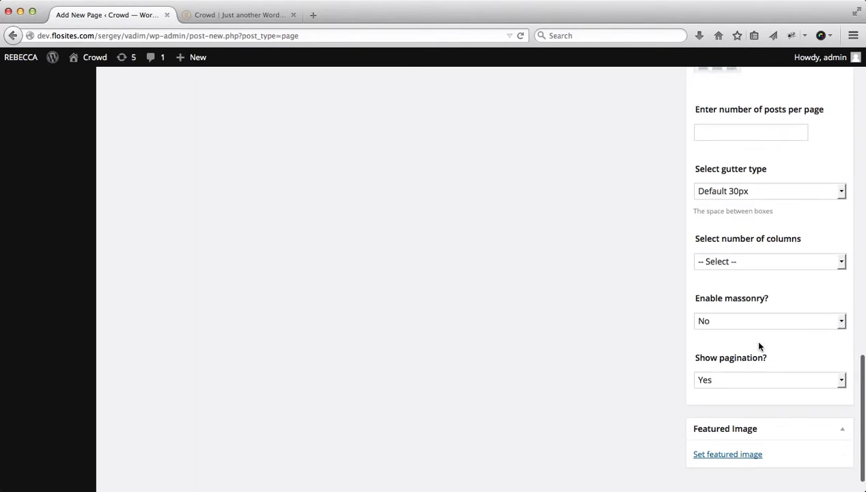
Examine the available slideshow choices and the page title, social sharing and widget area settings for the page
{"action": "scroll", "coordinate": [760, 346], "scroll_direction": "up", "scroll_amount": 10}
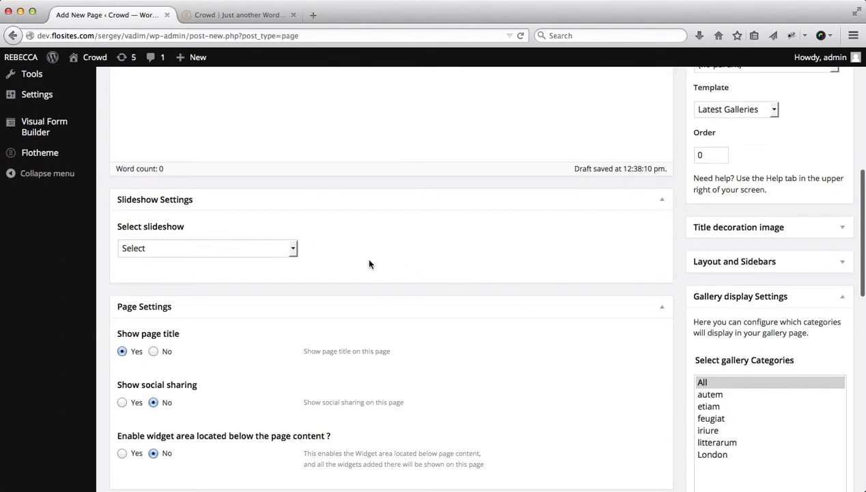
{"action": "left_click", "coordinate": [289, 249]}
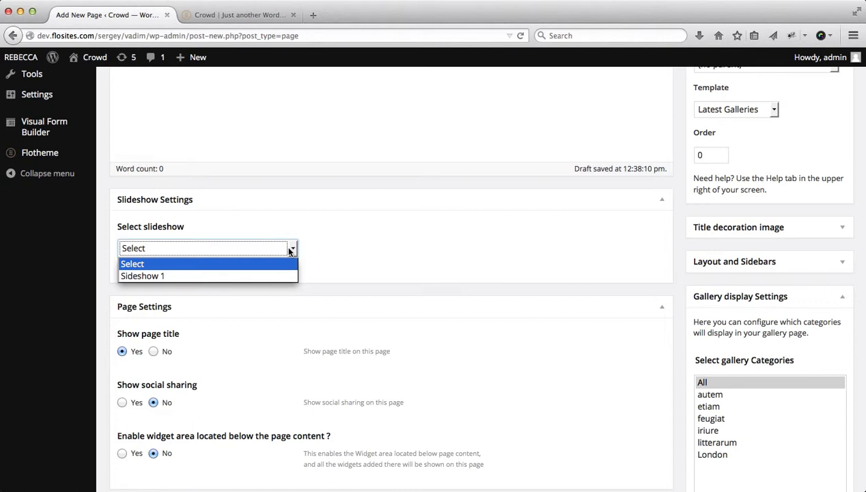
{"action": "left_click", "coordinate": [352, 230]}
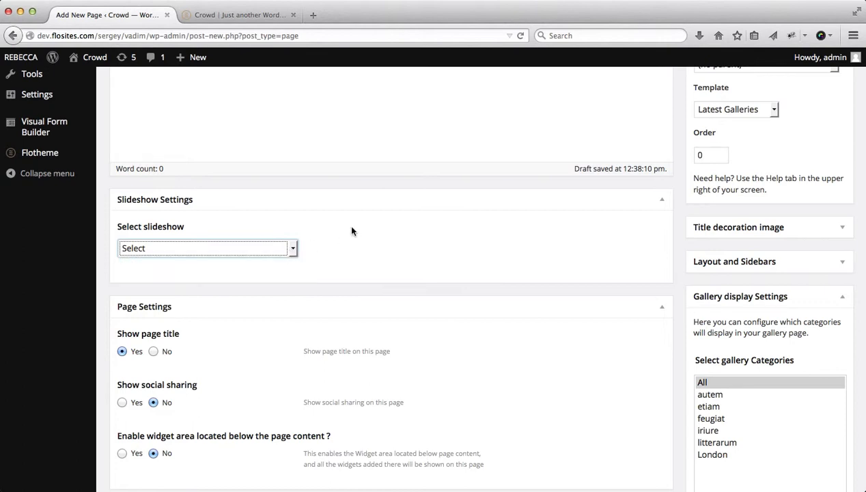
{"action": "scroll", "coordinate": [351, 231], "scroll_direction": "down", "scroll_amount": 5}
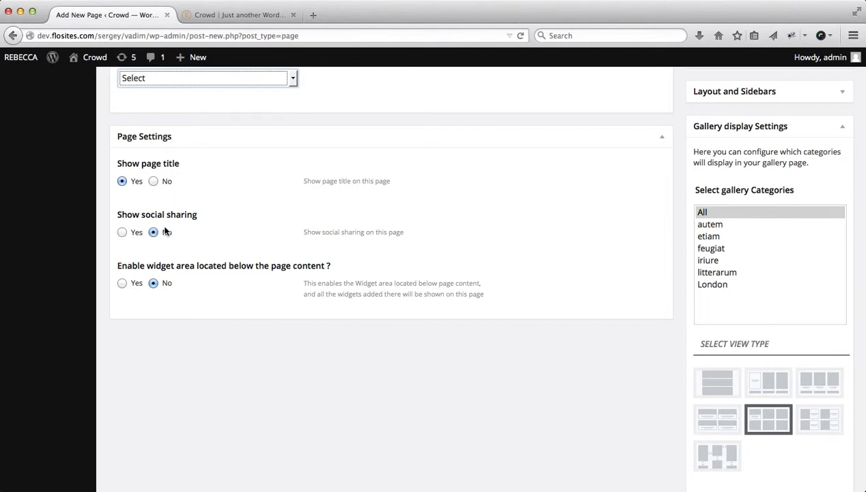
{"action": "scroll", "coordinate": [164, 231], "scroll_direction": "down", "scroll_amount": 2}
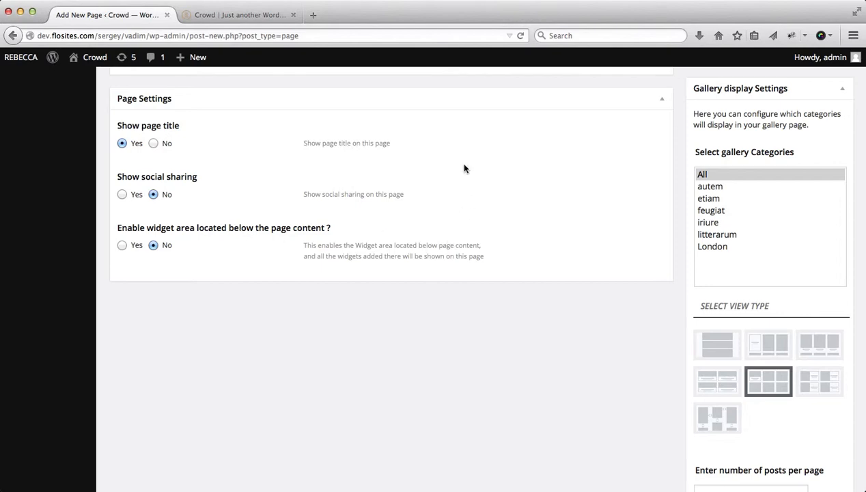
{"action": "scroll", "coordinate": [411, 172], "scroll_direction": "up", "scroll_amount": 5}
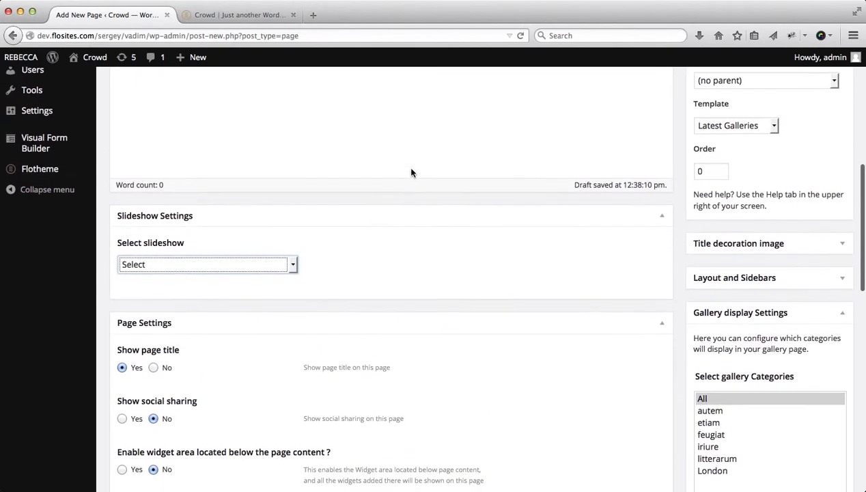
{"action": "scroll", "coordinate": [411, 169], "scroll_direction": "up", "scroll_amount": 2}
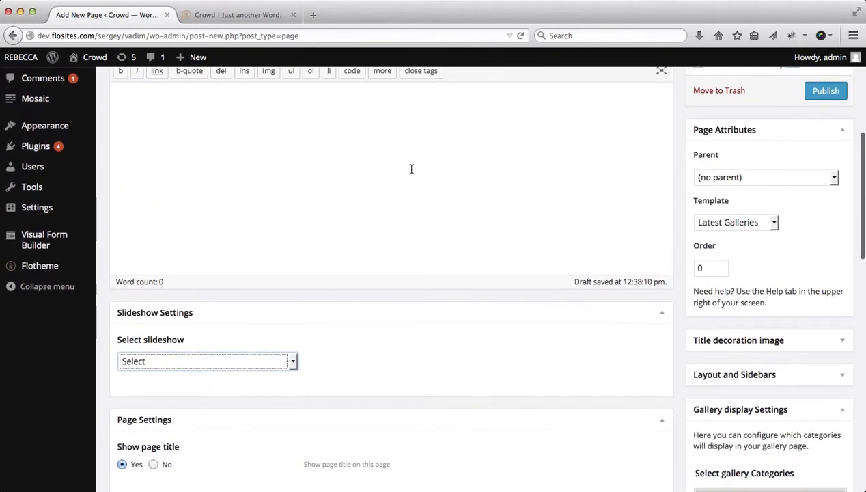
{"action": "scroll", "coordinate": [413, 168], "scroll_direction": "down", "scroll_amount": 1}
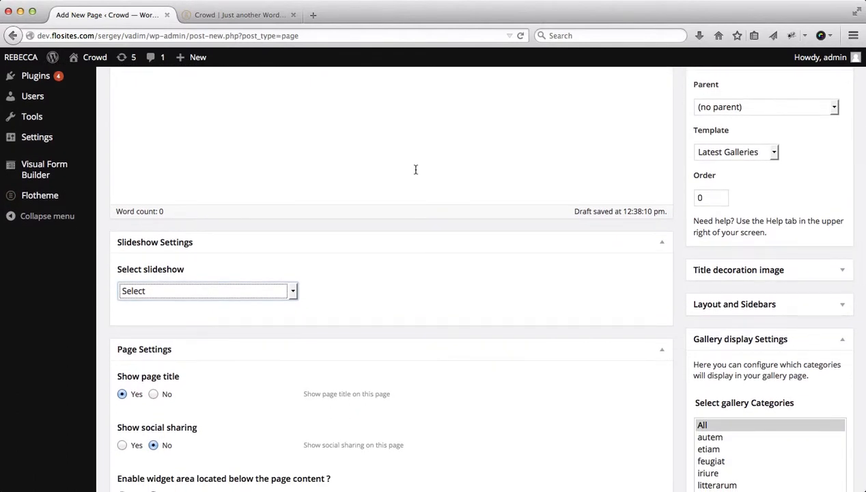
{"action": "scroll", "coordinate": [415, 170], "scroll_direction": "up", "scroll_amount": 1}
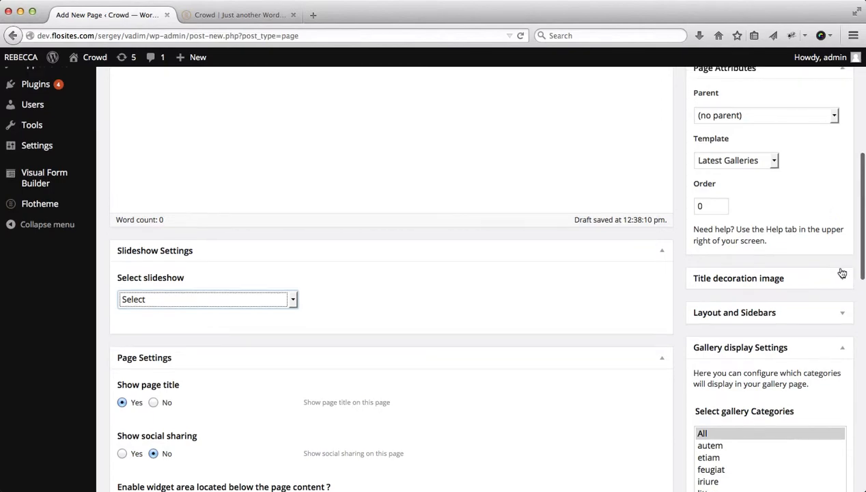
Upload or choose the leaf ornament as the page's title decoration image
{"action": "left_click", "coordinate": [841, 274]}
{"action": "left_click", "coordinate": [712, 337]}
{"action": "scroll", "coordinate": [342, 341], "scroll_direction": "down", "scroll_amount": 5}
{"action": "left_click", "coordinate": [270, 344]}
{"action": "left_click", "coordinate": [787, 459]}
Set the gallery grid to 6 posts per page, a 5px gutter and three columns
{"action": "scroll", "coordinate": [777, 227], "scroll_direction": "down", "scroll_amount": 5}
{"action": "scroll", "coordinate": [777, 228], "scroll_direction": "down", "scroll_amount": 5}
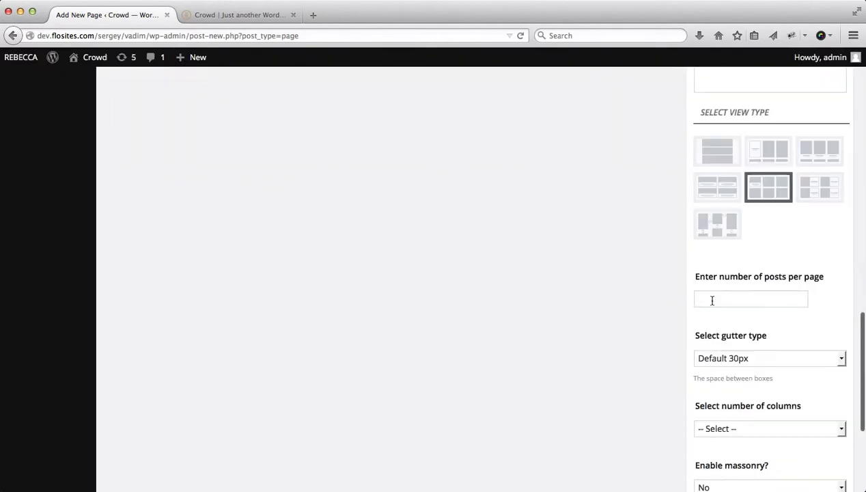
{"action": "left_click", "coordinate": [711, 300]}
{"action": "type", "text": "6"}
{"action": "left_click", "coordinate": [736, 241]}
{"action": "left_click", "coordinate": [721, 291]}
{"action": "left_click", "coordinate": [758, 310]}
{"action": "left_click", "coordinate": [759, 349]}
Publish the new gallery page
{"action": "scroll", "coordinate": [373, 337], "scroll_direction": "up", "scroll_amount": 9}
{"action": "scroll", "coordinate": [403, 328], "scroll_direction": "up", "scroll_amount": 10}
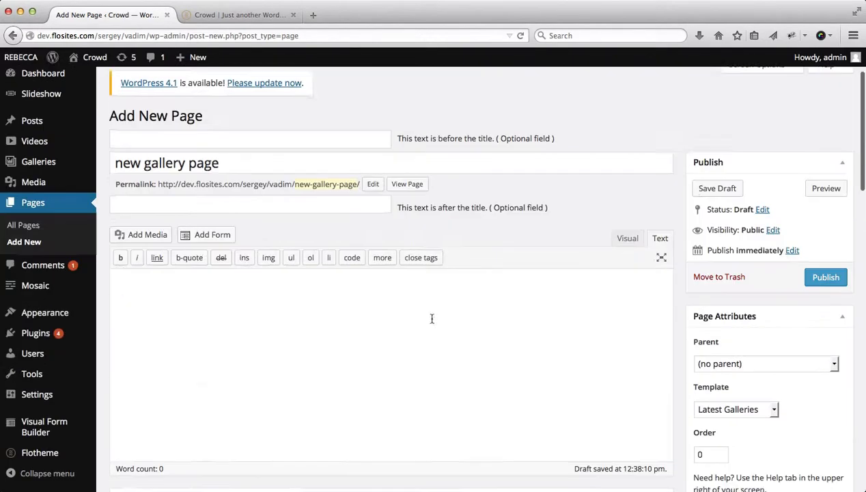
{"action": "left_click", "coordinate": [825, 286]}
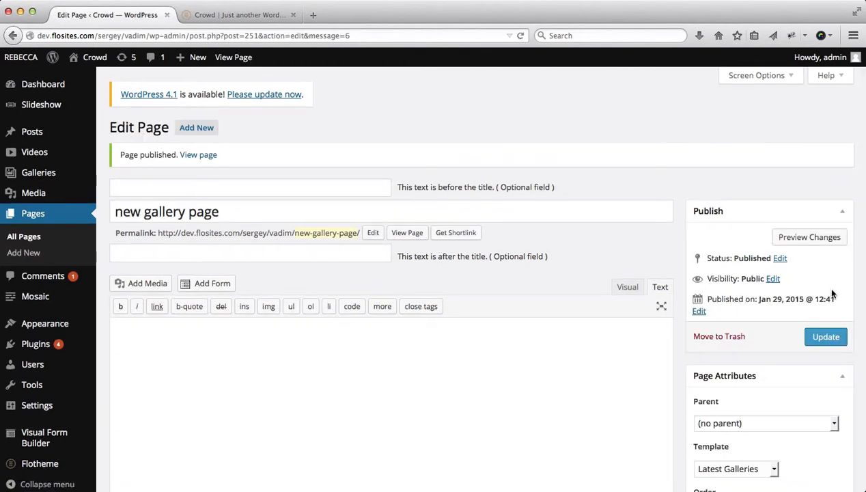
View the published gallery page on the site and examine its title decoration, image grid and pagination
{"action": "left_click", "coordinate": [413, 236]}
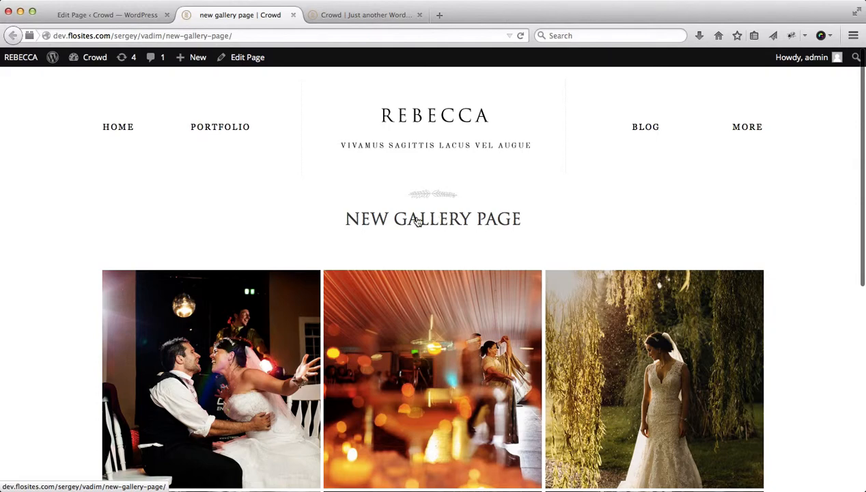
{"action": "scroll", "coordinate": [432, 202], "scroll_direction": "down", "scroll_amount": 3}
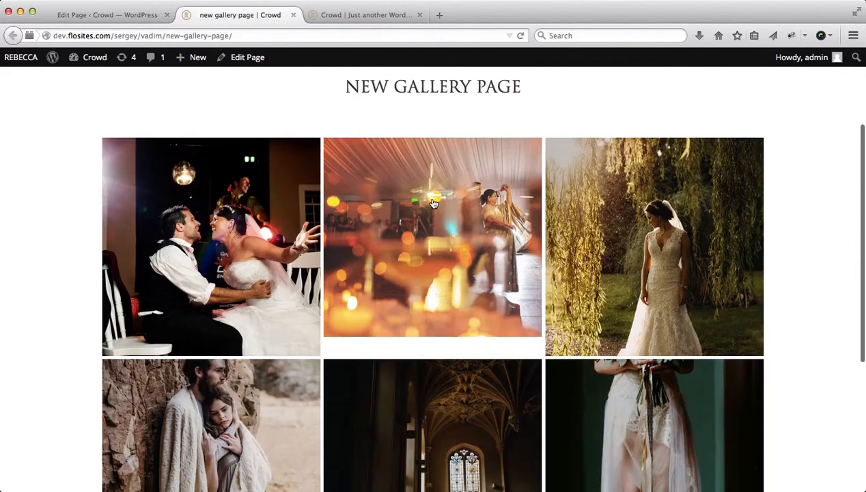
{"action": "scroll", "coordinate": [672, 299], "scroll_direction": "down", "scroll_amount": 5}
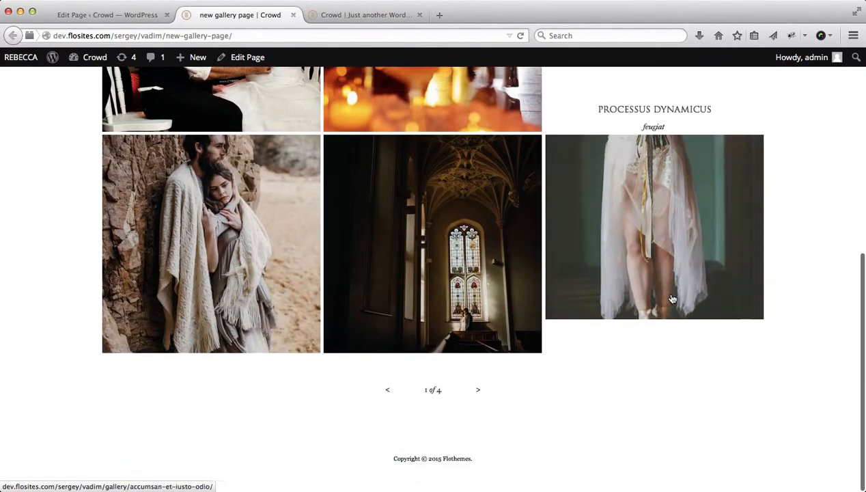
{"action": "scroll", "coordinate": [283, 307], "scroll_direction": "up", "scroll_amount": 6}
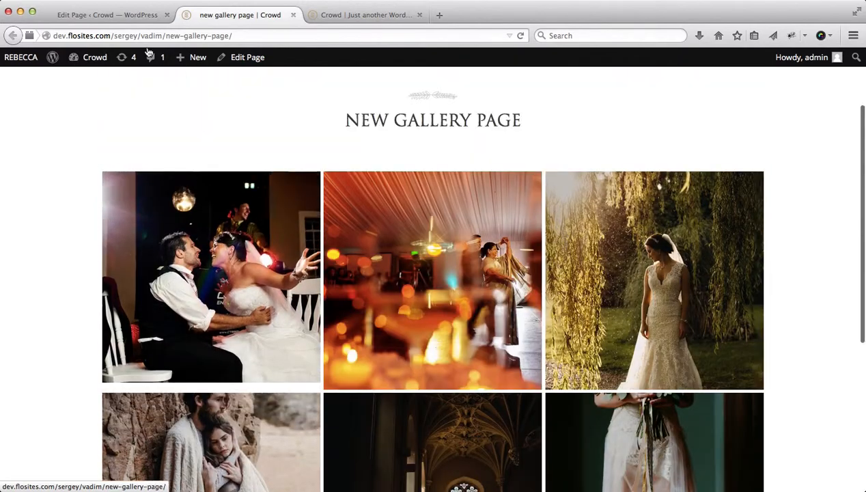
Return to the page editor and review the template, title decoration, category and view type settings behind the published page
{"action": "left_click", "coordinate": [110, 14]}
{"action": "scroll", "coordinate": [561, 336], "scroll_direction": "down", "scroll_amount": 10}
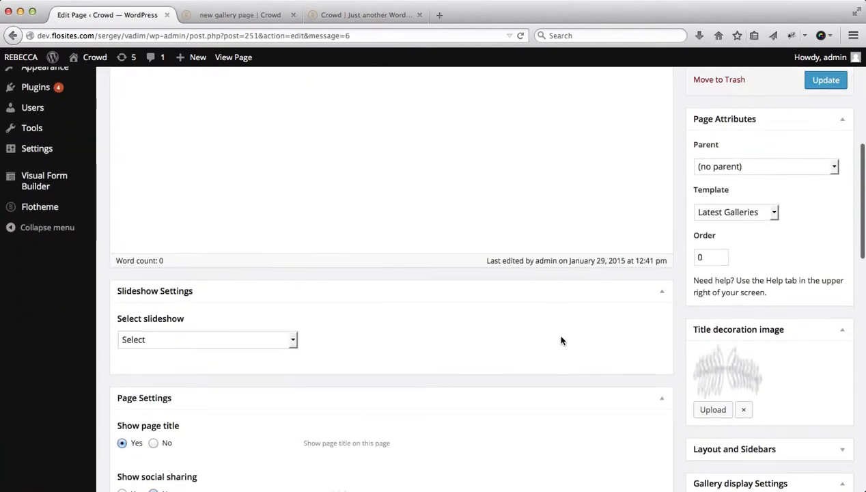
{"action": "scroll", "coordinate": [710, 288], "scroll_direction": "down", "scroll_amount": 3}
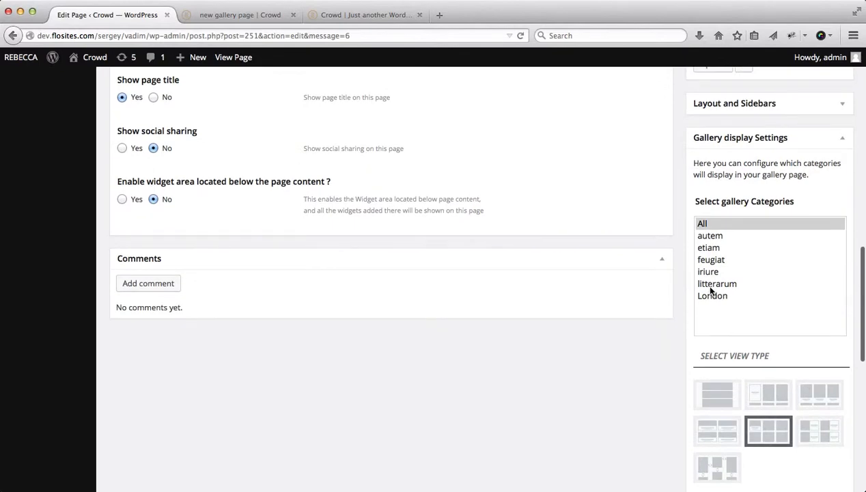
{"action": "scroll", "coordinate": [711, 291], "scroll_direction": "down", "scroll_amount": 2}
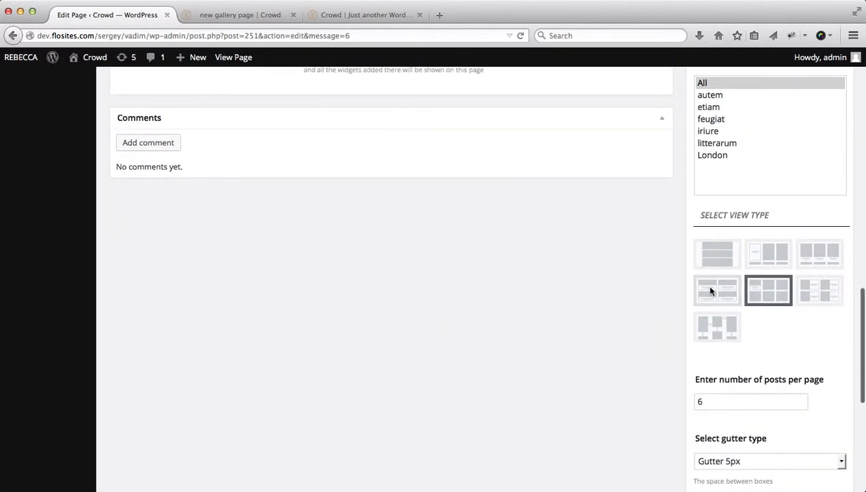
{"action": "scroll", "coordinate": [710, 290], "scroll_direction": "up", "scroll_amount": 8}
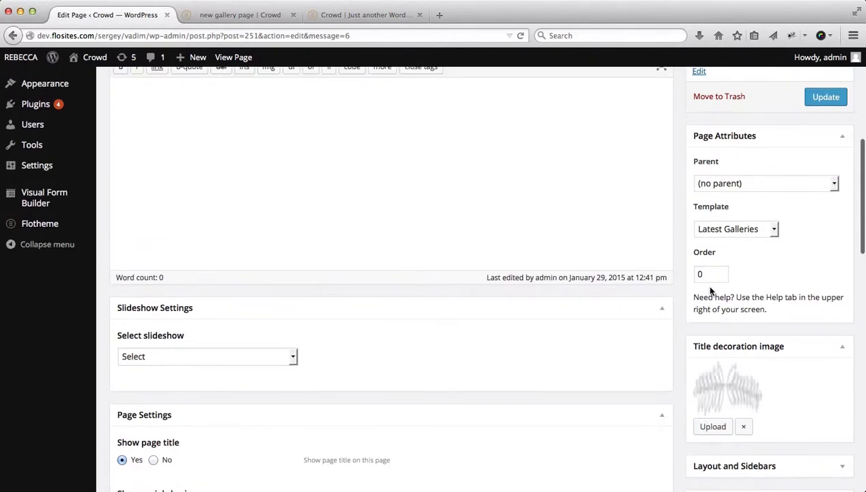
{"action": "scroll", "coordinate": [710, 291], "scroll_direction": "up", "scroll_amount": 4}
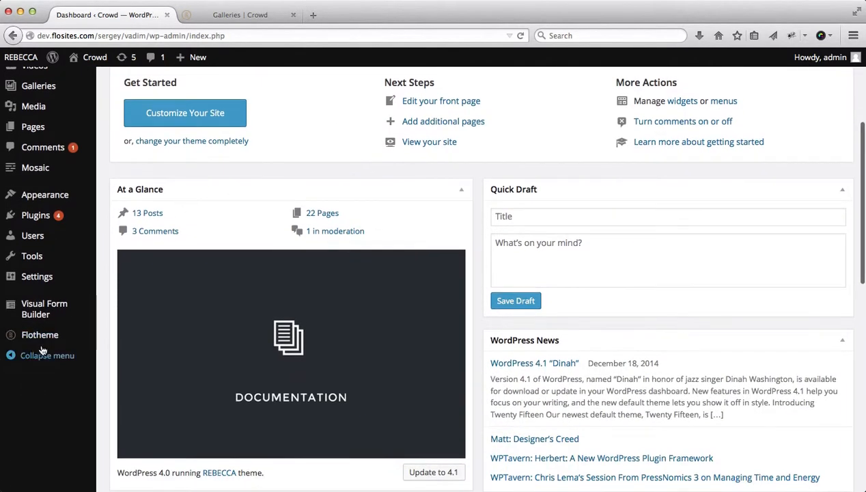
Open the Flotheme Sliders settings and go to the slider arrow types
{"action": "mouse_move", "coordinate": [41, 344]}
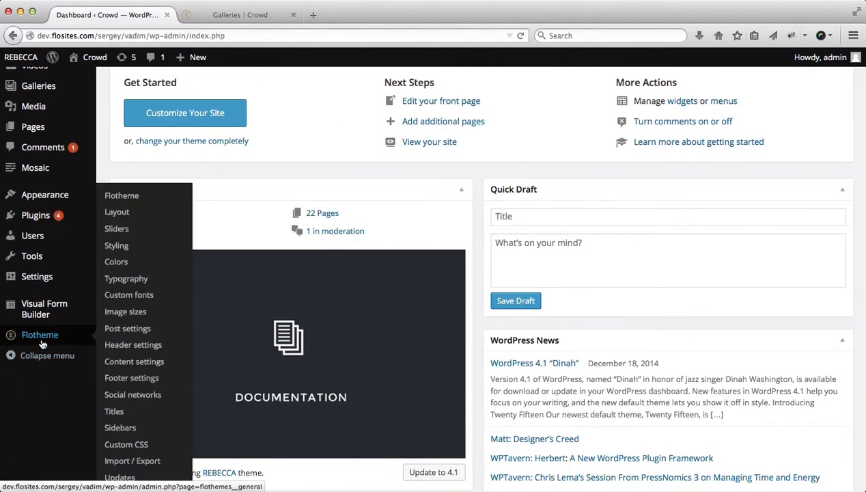
{"action": "left_click", "coordinate": [121, 234]}
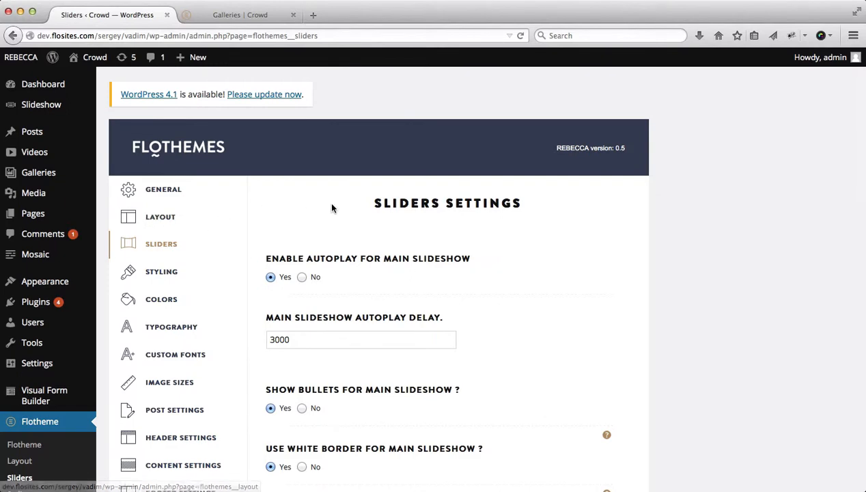
{"action": "scroll", "coordinate": [332, 204], "scroll_direction": "down", "scroll_amount": 5}
{"action": "scroll", "coordinate": [332, 205], "scroll_direction": "down", "scroll_amount": 3}
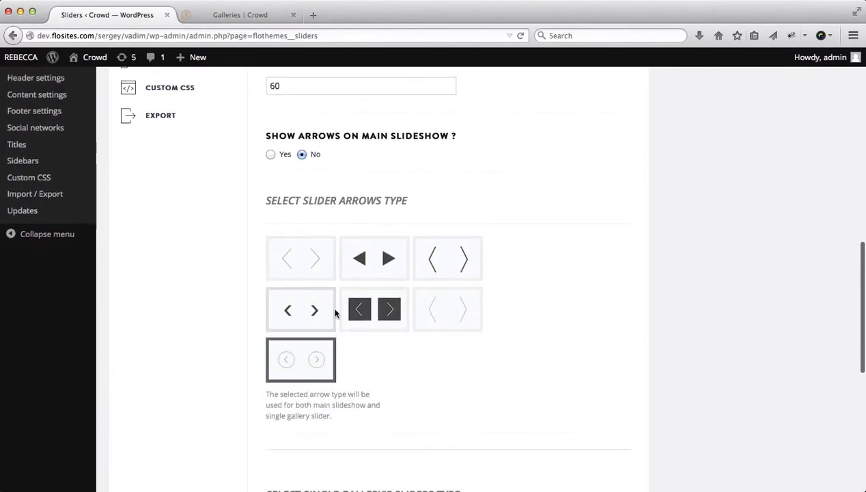
Load the first gallery from the site's Galleries page, and return to the slider settings
{"action": "left_click", "coordinate": [229, 15]}
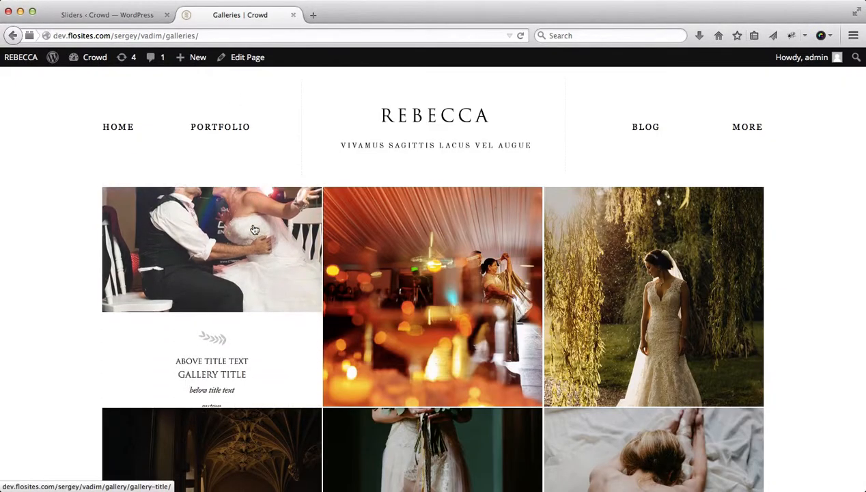
{"action": "left_click", "coordinate": [253, 229]}
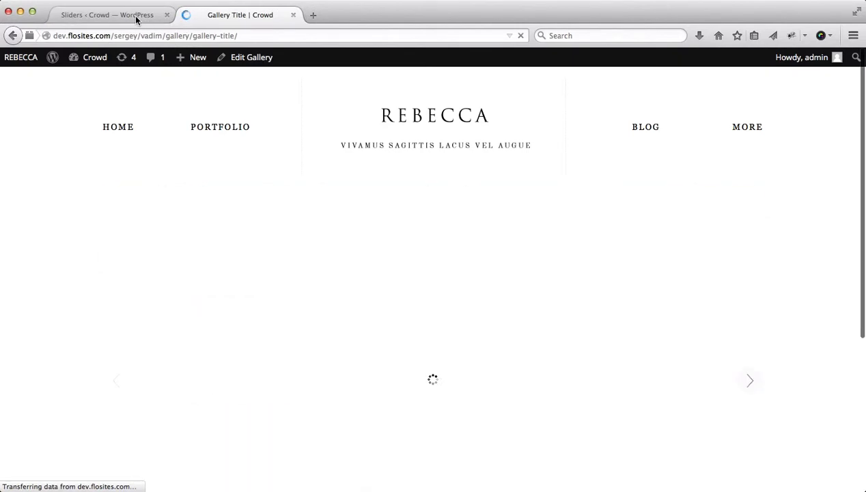
{"action": "left_click", "coordinate": [136, 17]}
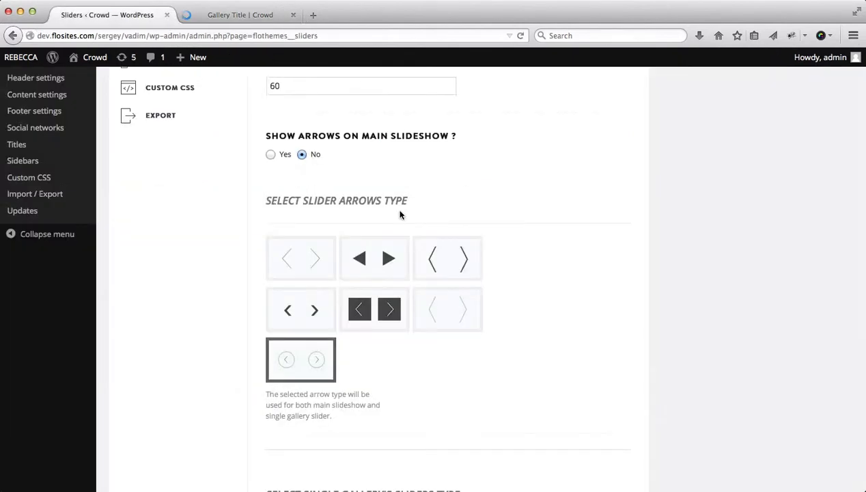
Set the slider arrows type to the white arrows in dark squares and save the slider settings
{"action": "scroll", "coordinate": [456, 235], "scroll_direction": "down", "scroll_amount": 2}
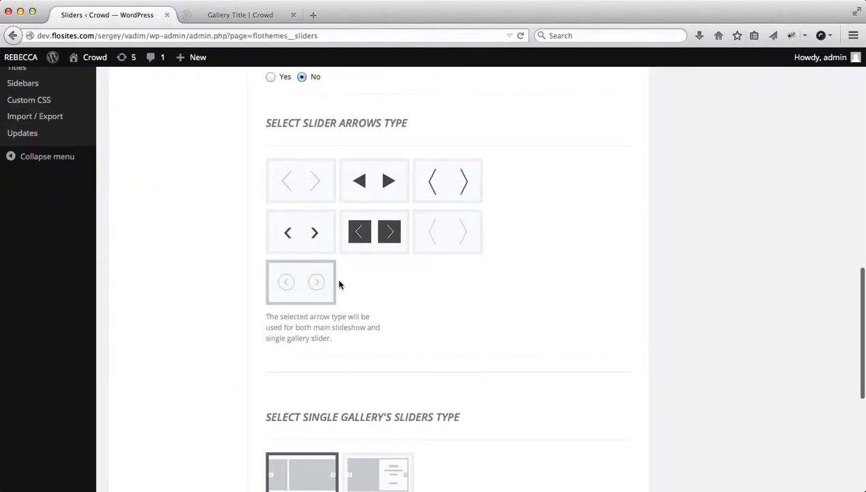
{"action": "left_click", "coordinate": [383, 238]}
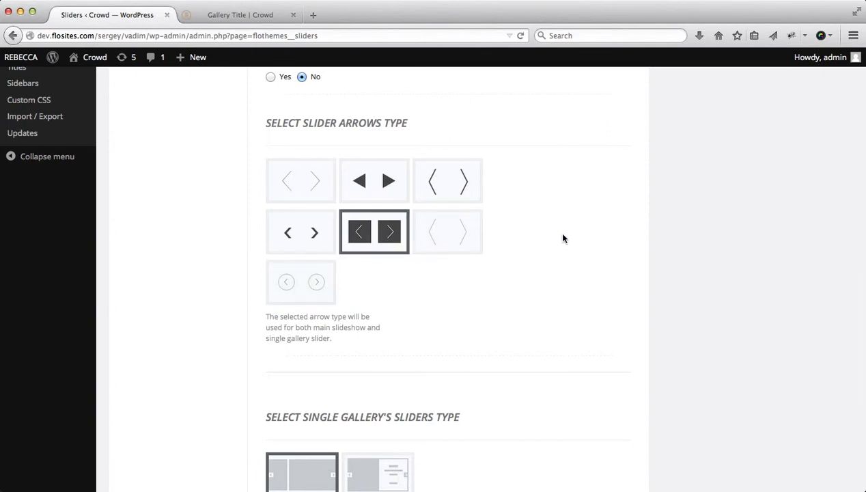
{"action": "scroll", "coordinate": [562, 232], "scroll_direction": "down", "scroll_amount": 6}
{"action": "left_click", "coordinate": [568, 423]}
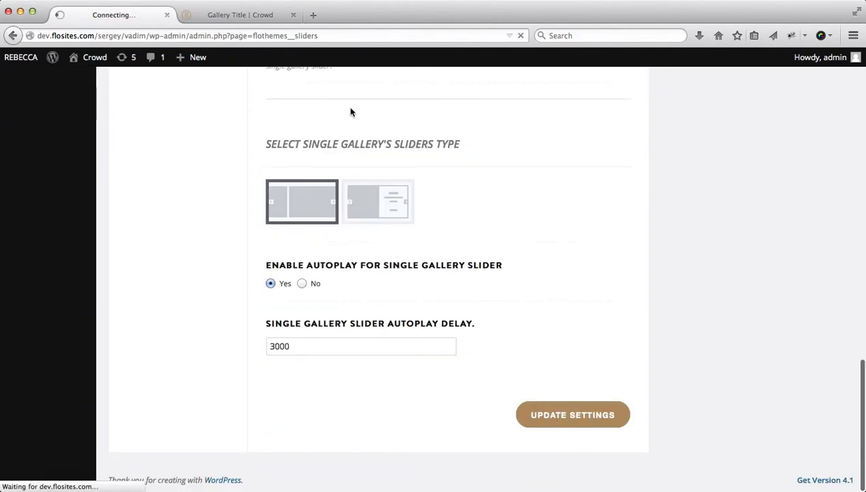
Reload the single gallery page and try its previous and next slider arrows to check the new style
{"action": "left_click", "coordinate": [230, 23]}
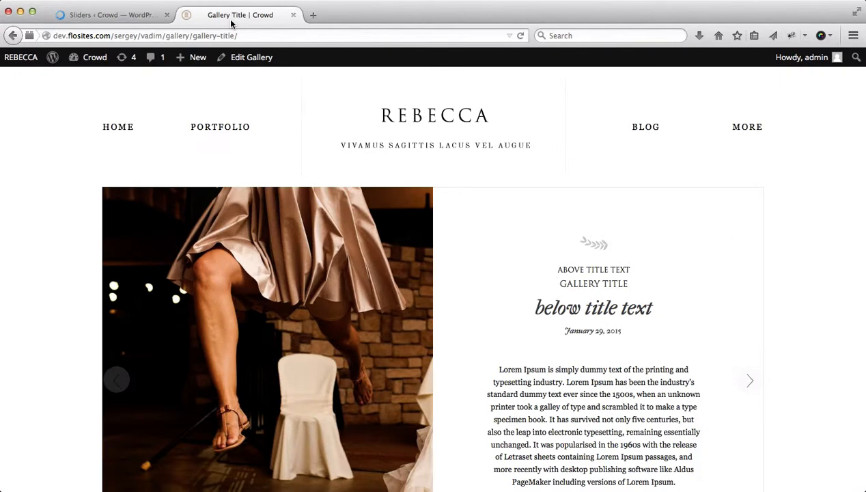
{"action": "key", "text": "super+r"}
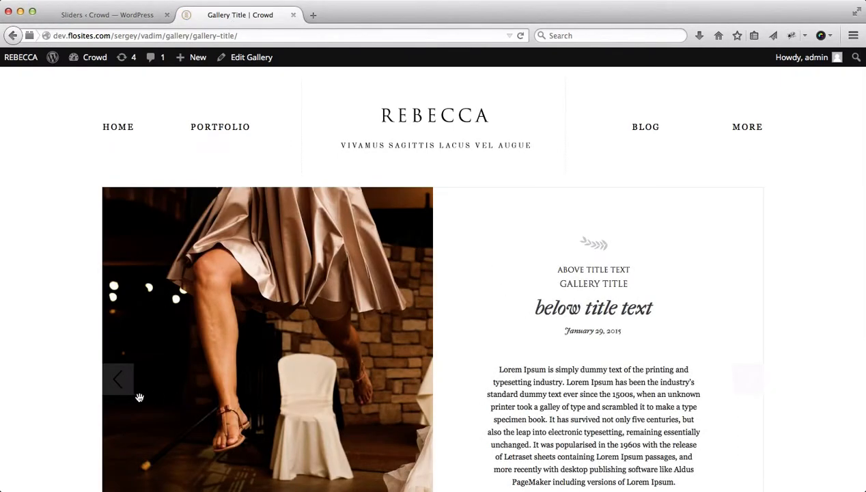
{"action": "left_click", "coordinate": [124, 398]}
{"action": "left_click", "coordinate": [751, 383]}
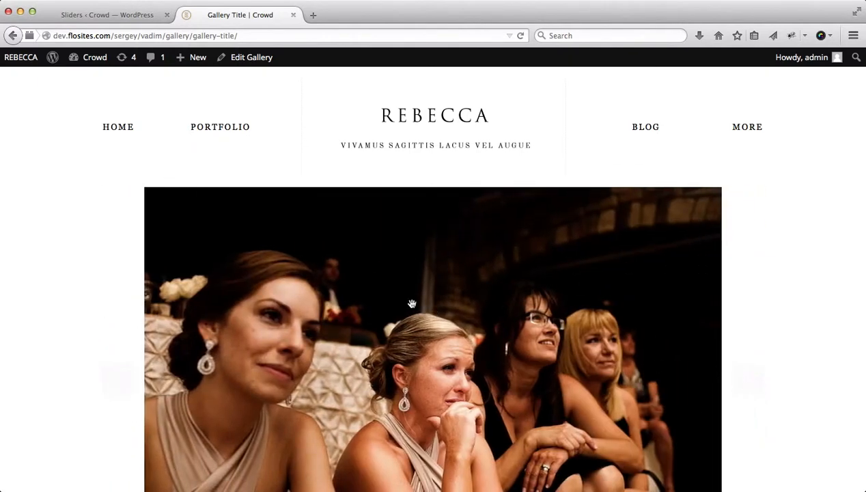
Open the Flotheme image sizes settings and go to the slide height options for single gallery pages
{"action": "left_click", "coordinate": [86, 18]}
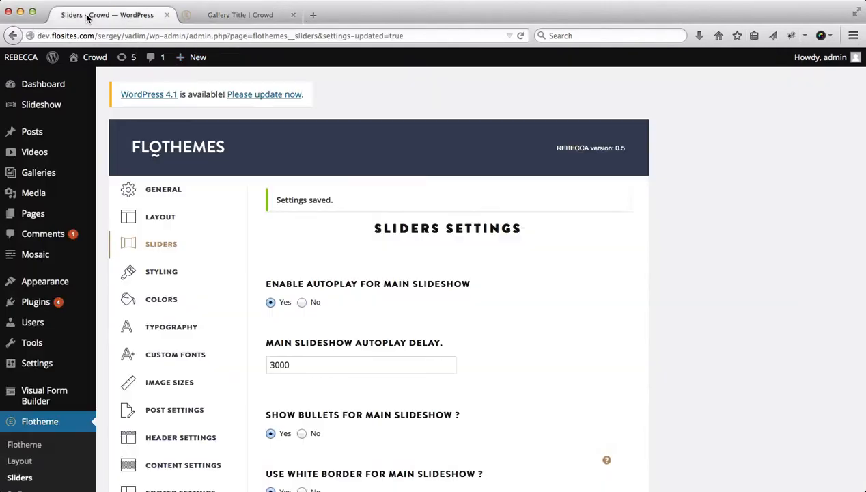
{"action": "scroll", "coordinate": [250, 281], "scroll_direction": "down", "scroll_amount": 2}
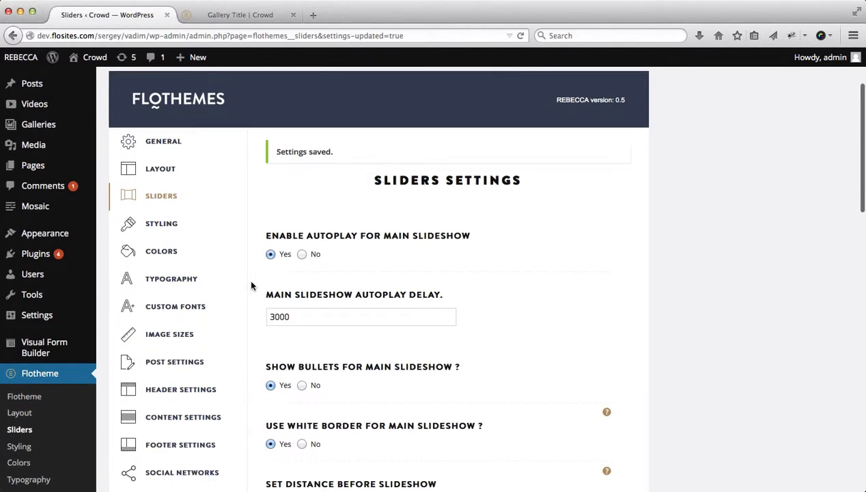
{"action": "left_click", "coordinate": [187, 317]}
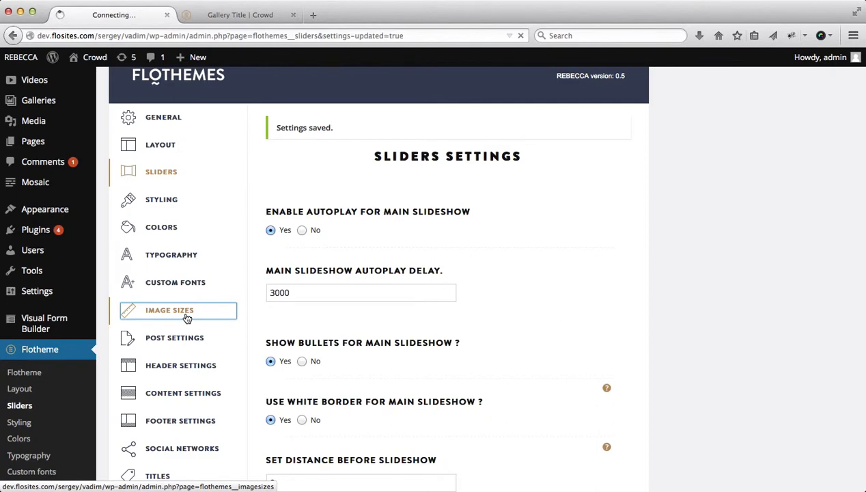
{"action": "scroll", "coordinate": [342, 244], "scroll_direction": "down", "scroll_amount": 5}
{"action": "scroll", "coordinate": [343, 245], "scroll_direction": "down", "scroll_amount": 3}
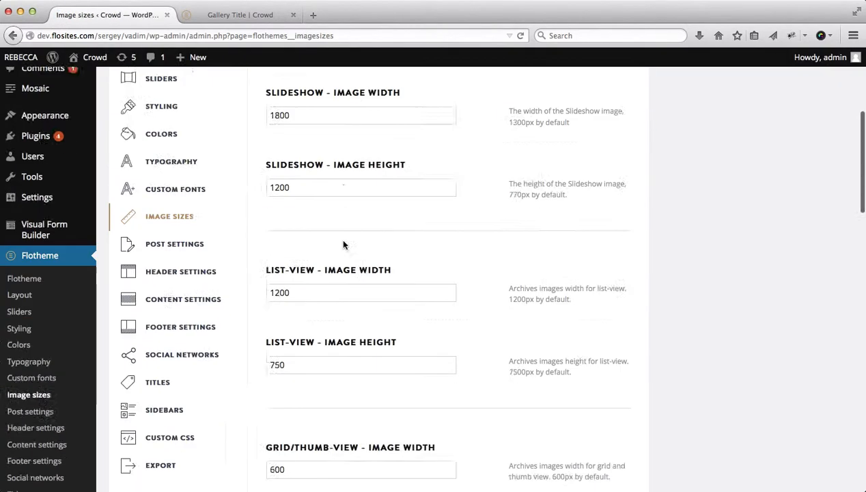
{"action": "scroll", "coordinate": [343, 244], "scroll_direction": "down", "scroll_amount": 15}
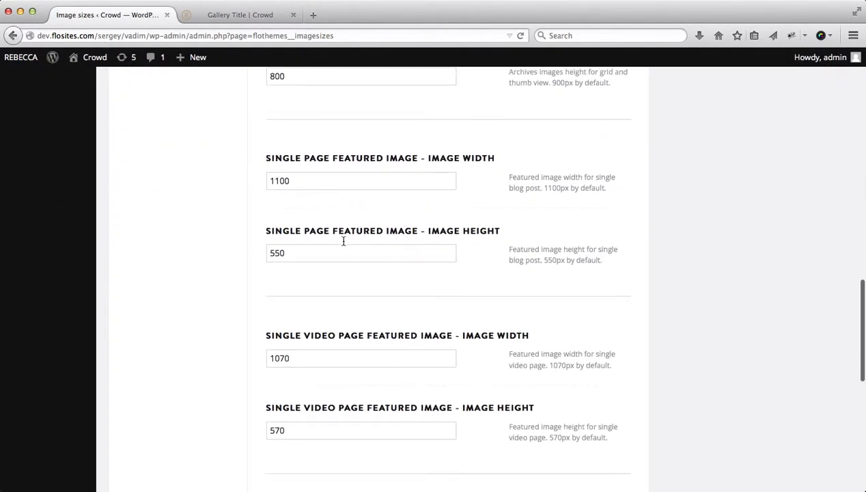
{"action": "scroll", "coordinate": [343, 241], "scroll_direction": "down", "scroll_amount": 9}
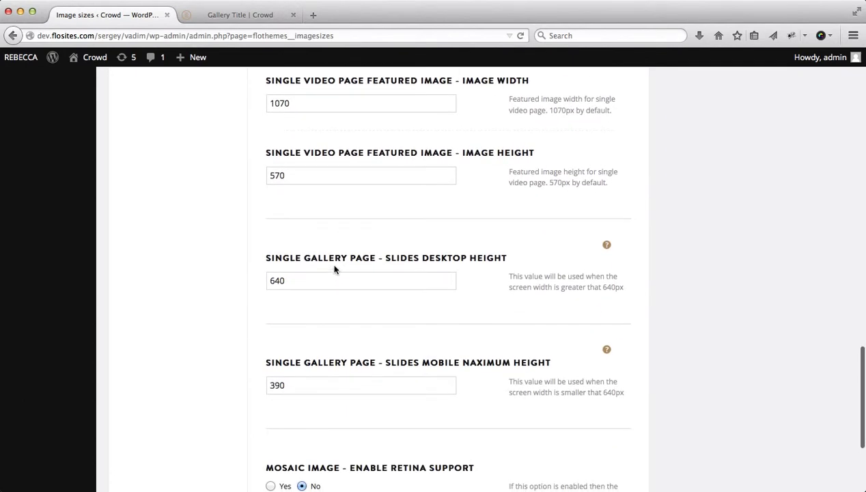
{"action": "double_click", "coordinate": [327, 280]}
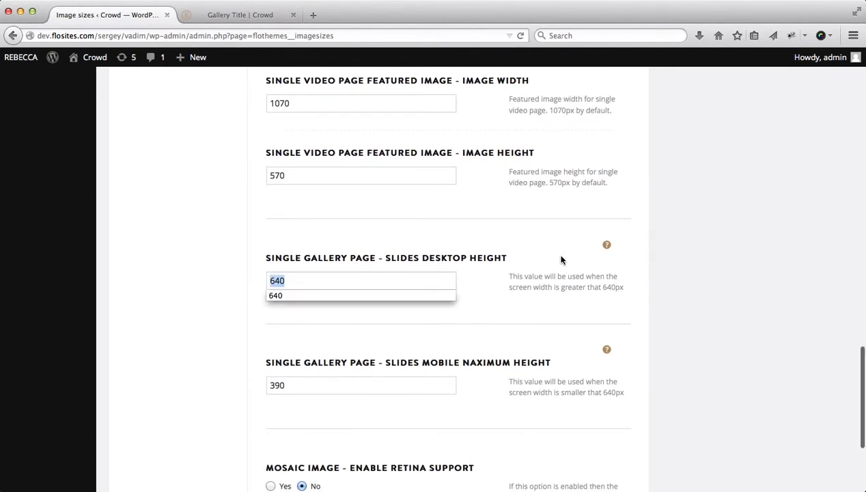
{"action": "left_click", "coordinate": [523, 288]}
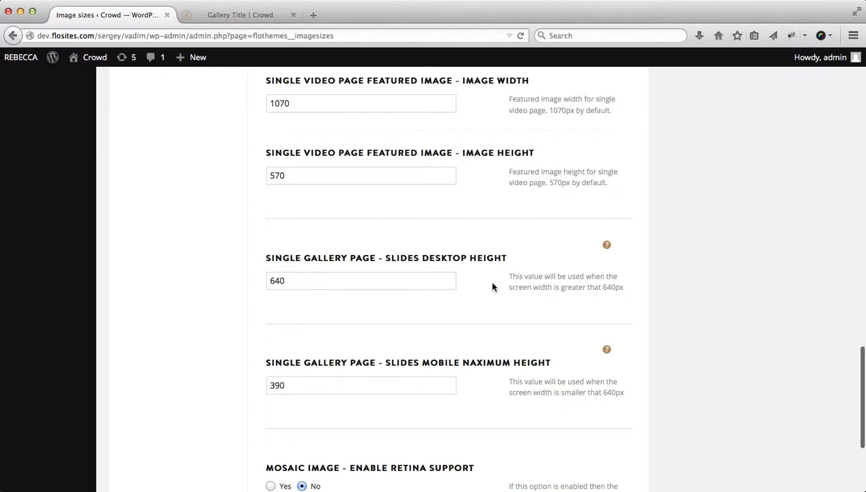
{"action": "scroll", "coordinate": [491, 287], "scroll_direction": "down", "scroll_amount": 1}
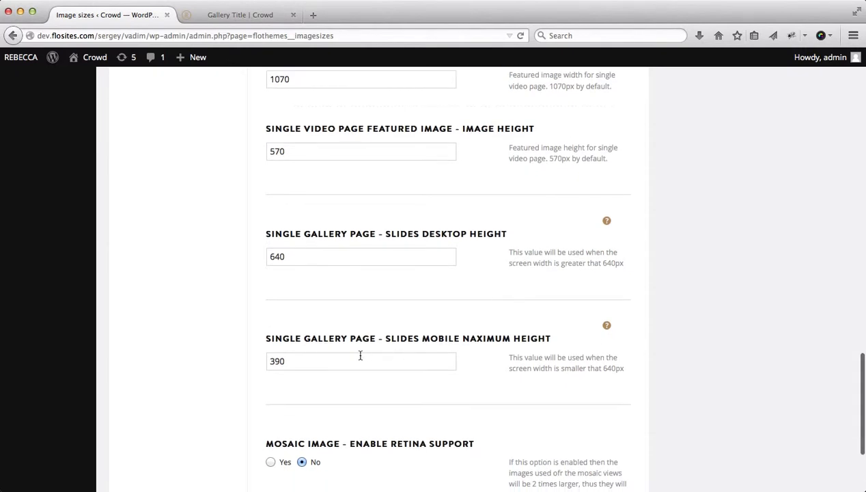
Set the single gallery page's slides desktop height to 500 and save the image sizes settings
{"action": "double_click", "coordinate": [302, 256]}
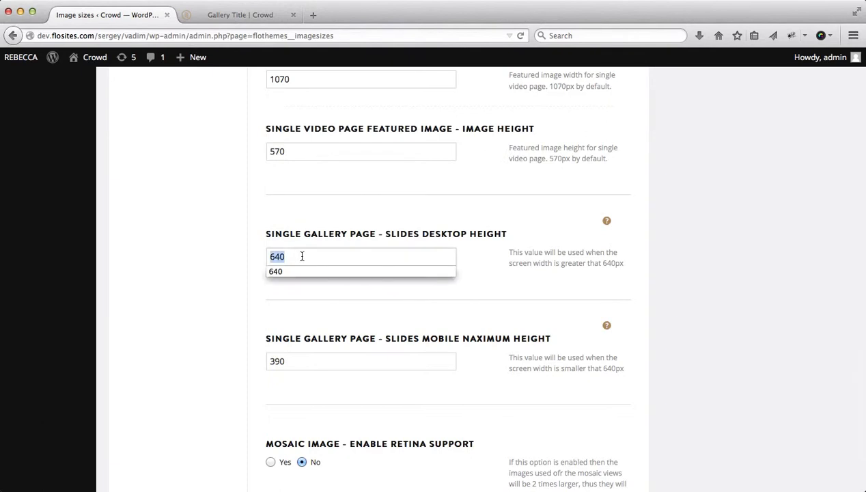
{"action": "left_click", "coordinate": [233, 13]}
{"action": "scroll", "coordinate": [389, 273], "scroll_direction": "down", "scroll_amount": 2}
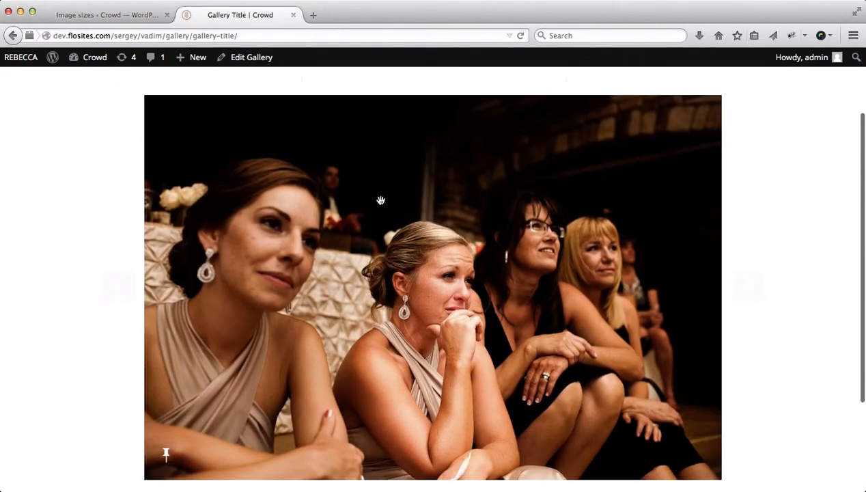
{"action": "left_click", "coordinate": [136, 17]}
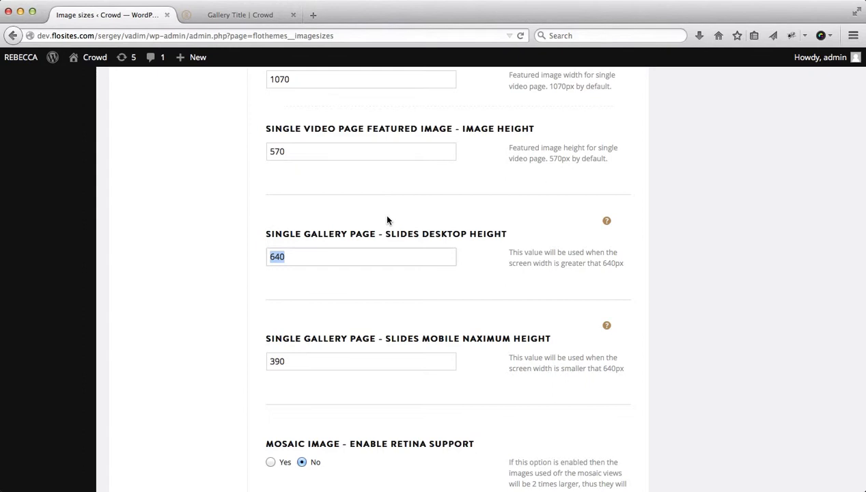
{"action": "type", "text": "500"}
{"action": "scroll", "coordinate": [723, 189], "scroll_direction": "down", "scroll_amount": 4}
{"action": "left_click", "coordinate": [552, 416]}
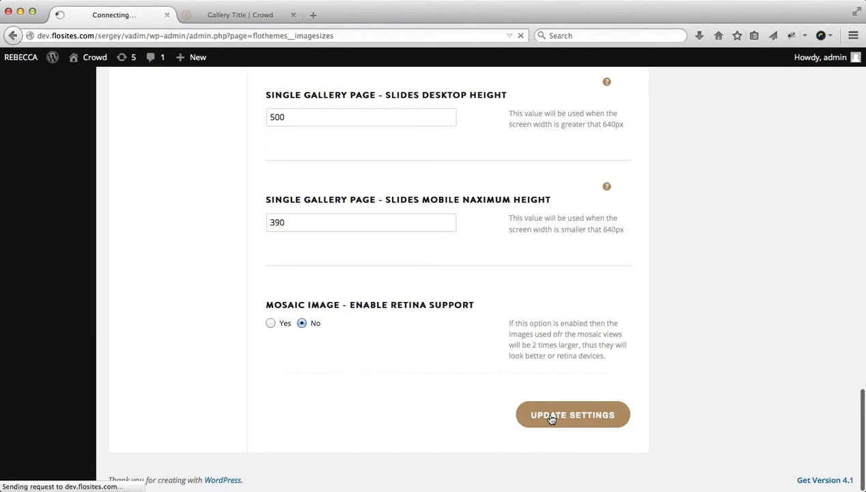
Check the slide height on the single gallery page, and go back to the site's Galleries listing
{"action": "left_click", "coordinate": [222, 17]}
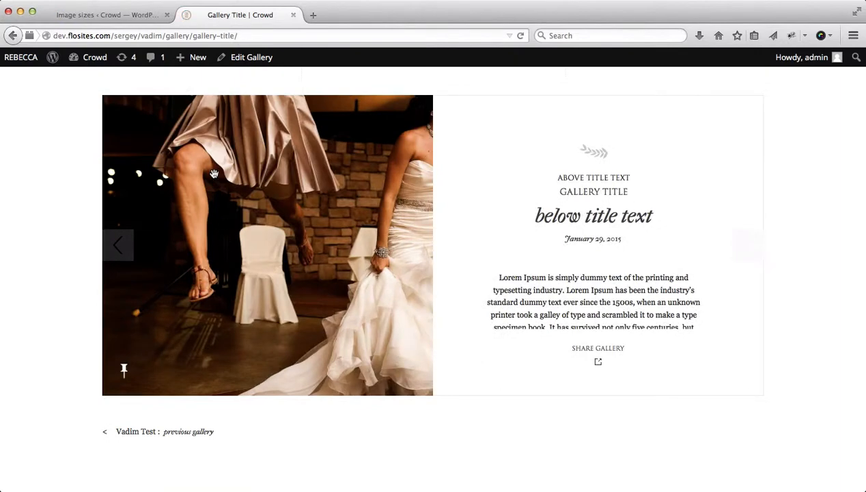
{"action": "left_click", "coordinate": [104, 14]}
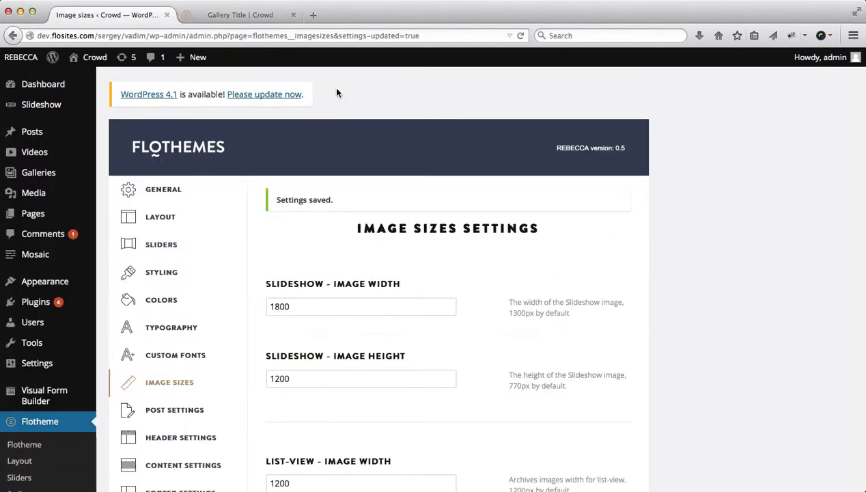
{"action": "left_click", "coordinate": [241, 15]}
{"action": "key", "text": "super+Left"}
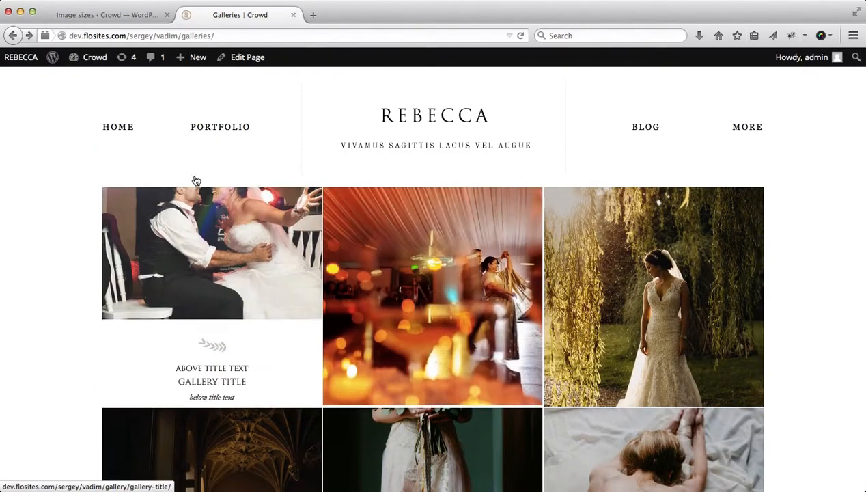
Review the list-view, grid/thumb-view and thumb view 50/50 image dimensions in the image sizes settings
{"action": "left_click", "coordinate": [106, 14]}
{"action": "scroll", "coordinate": [224, 278], "scroll_direction": "down", "scroll_amount": 5}
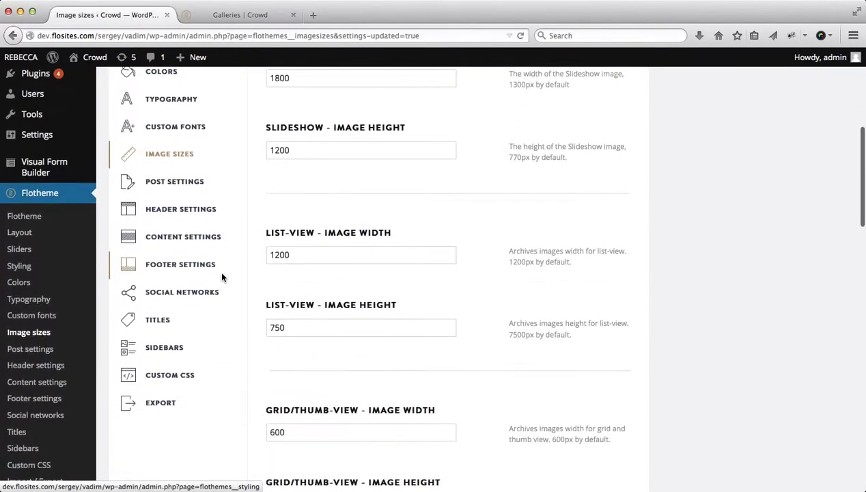
{"action": "scroll", "coordinate": [430, 244], "scroll_direction": "down", "scroll_amount": 2}
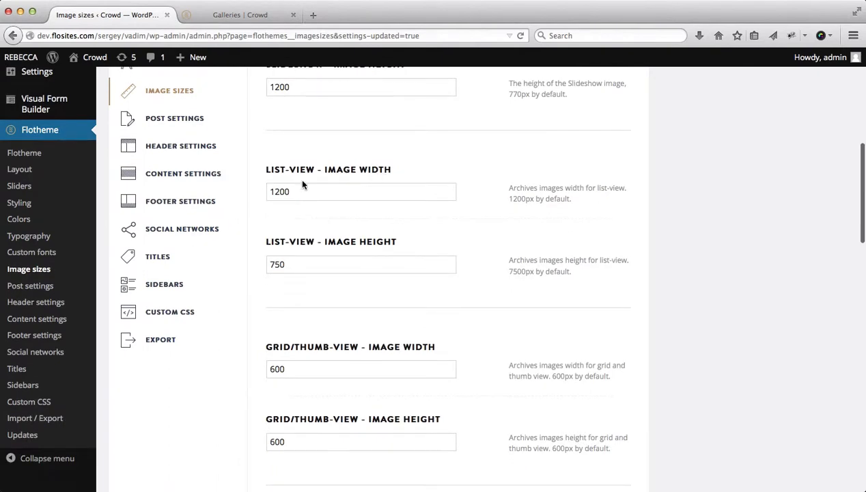
{"action": "scroll", "coordinate": [292, 257], "scroll_direction": "down", "scroll_amount": 2}
{"action": "scroll", "coordinate": [354, 244], "scroll_direction": "down", "scroll_amount": 4}
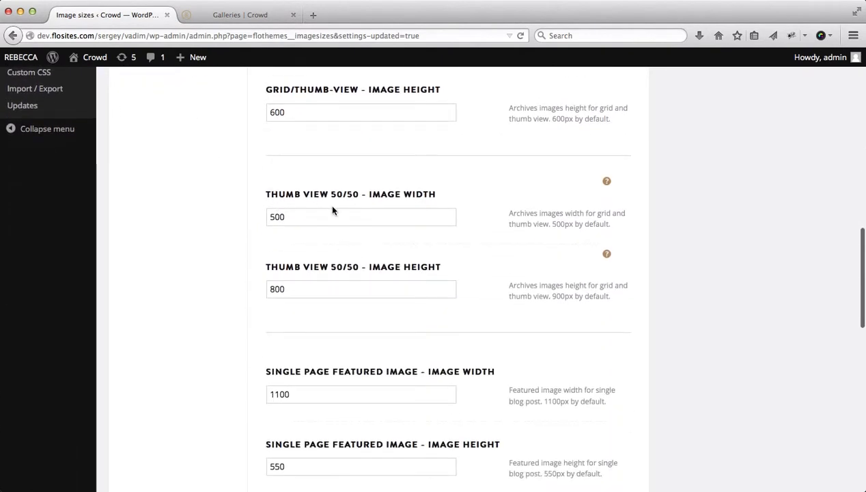
{"action": "scroll", "coordinate": [331, 206], "scroll_direction": "up", "scroll_amount": 2}
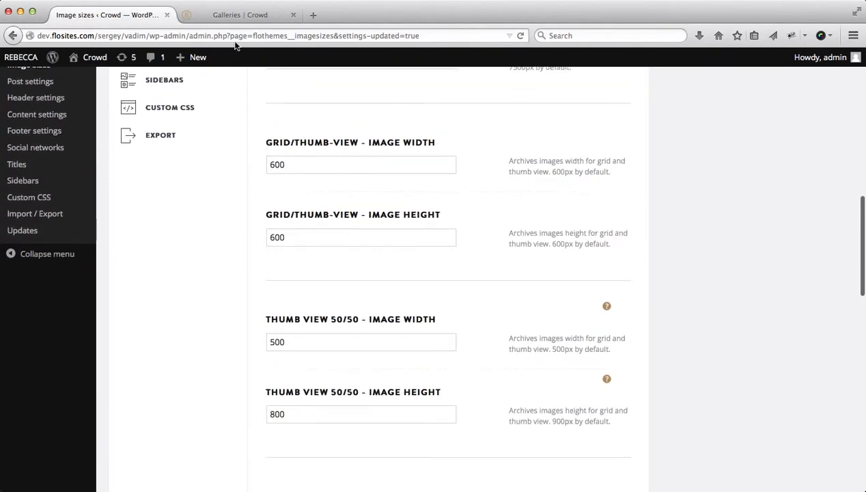
Examine the gallery thumbnails and their hover titles on the Galleries page, and return to the image sizes settings
{"action": "left_click", "coordinate": [221, 17]}
{"action": "scroll", "coordinate": [320, 289], "scroll_direction": "down", "scroll_amount": 1}
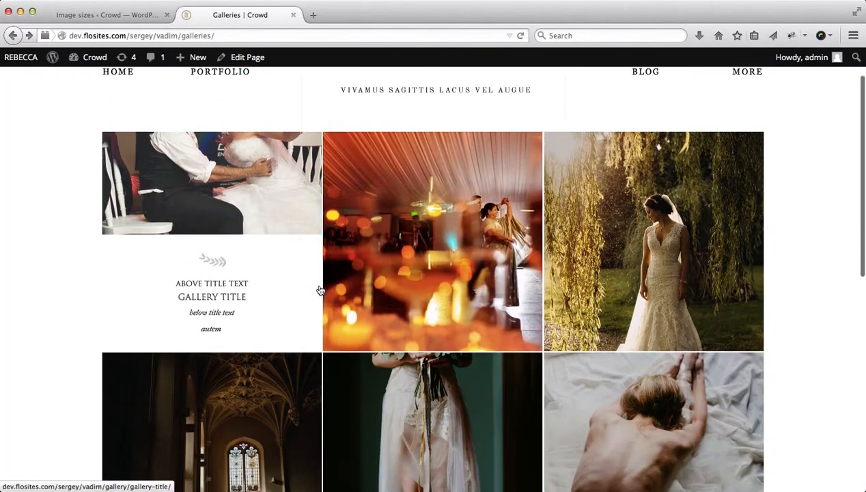
{"action": "scroll", "coordinate": [319, 289], "scroll_direction": "down", "scroll_amount": 1}
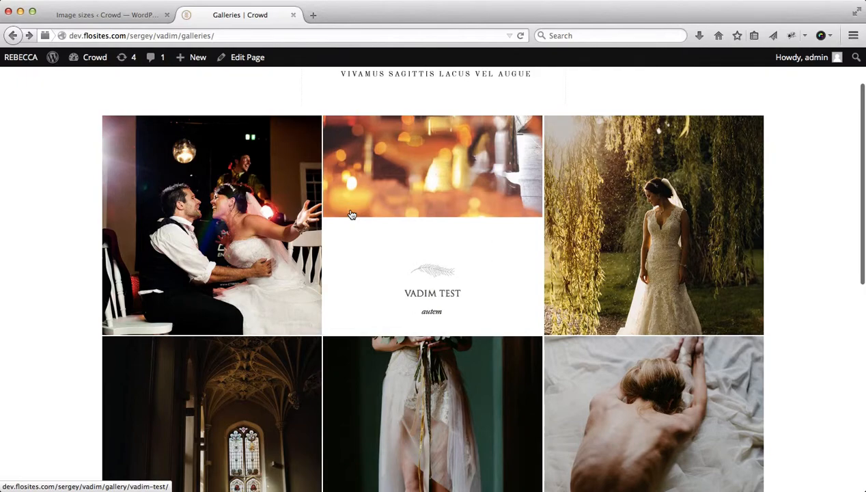
{"action": "scroll", "coordinate": [130, 198], "scroll_direction": "up", "scroll_amount": 2}
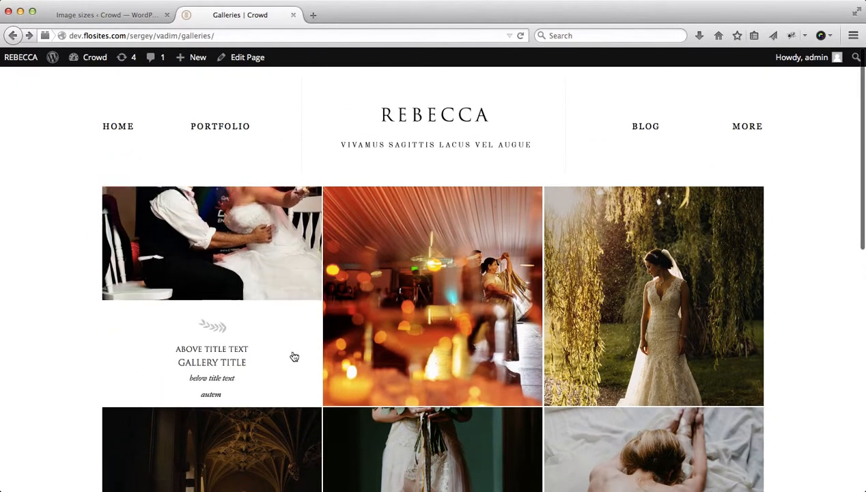
{"action": "left_click", "coordinate": [126, 20]}
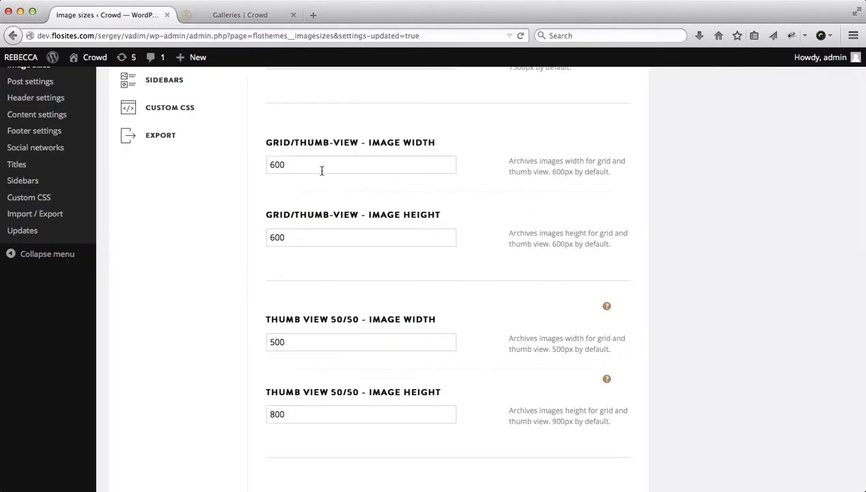
Open the Flotheme post settings and go to the General Gallery Settings section
{"action": "scroll", "coordinate": [348, 271], "scroll_direction": "up", "scroll_amount": 3}
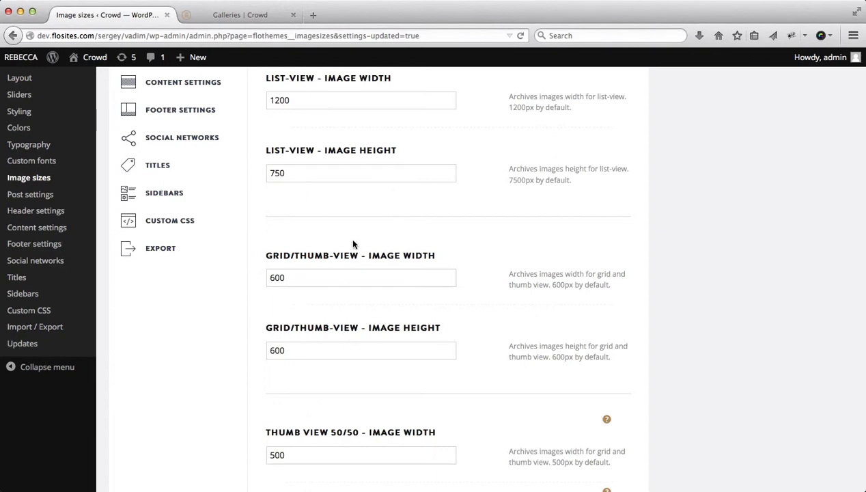
{"action": "scroll", "coordinate": [352, 244], "scroll_direction": "up", "scroll_amount": 7}
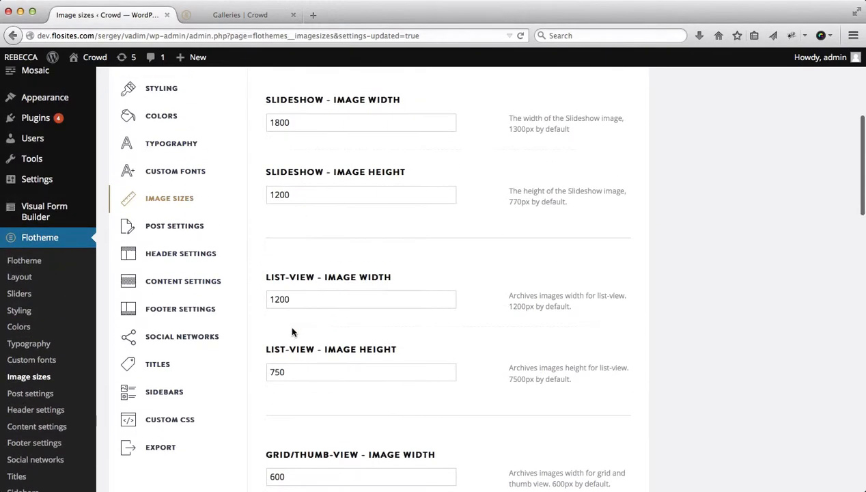
{"action": "left_click", "coordinate": [170, 257]}
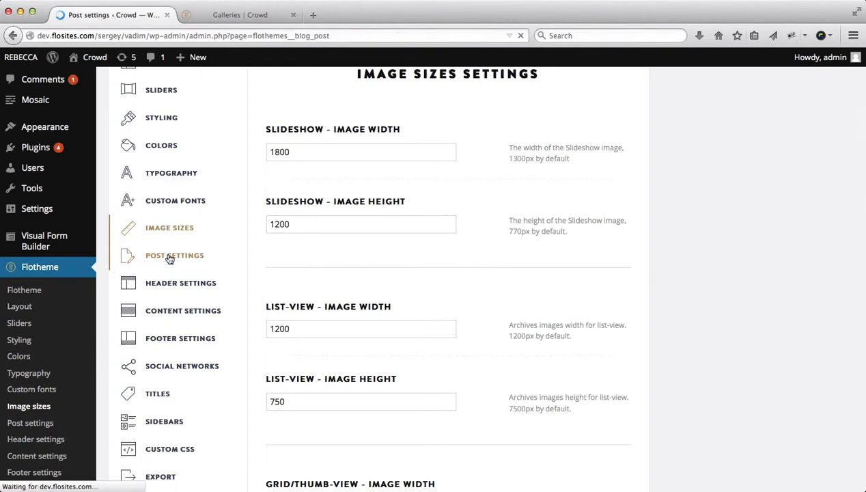
{"action": "scroll", "coordinate": [366, 230], "scroll_direction": "down", "scroll_amount": 20}
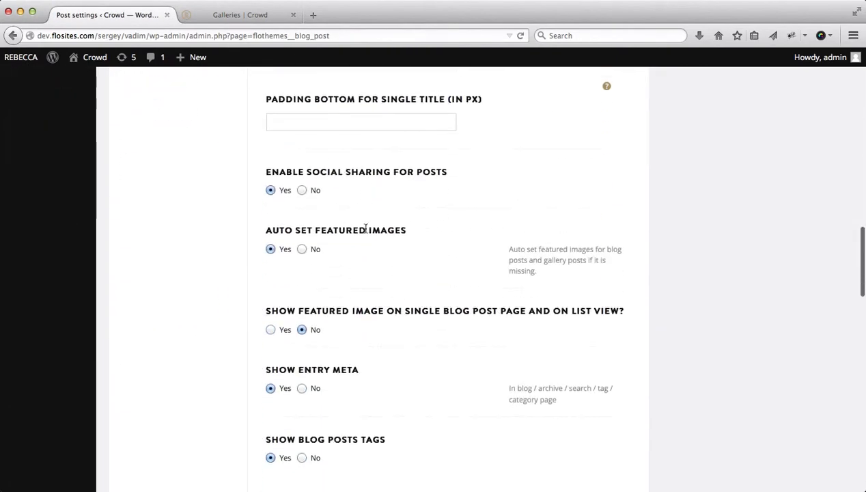
{"action": "scroll", "coordinate": [365, 230], "scroll_direction": "down", "scroll_amount": 15}
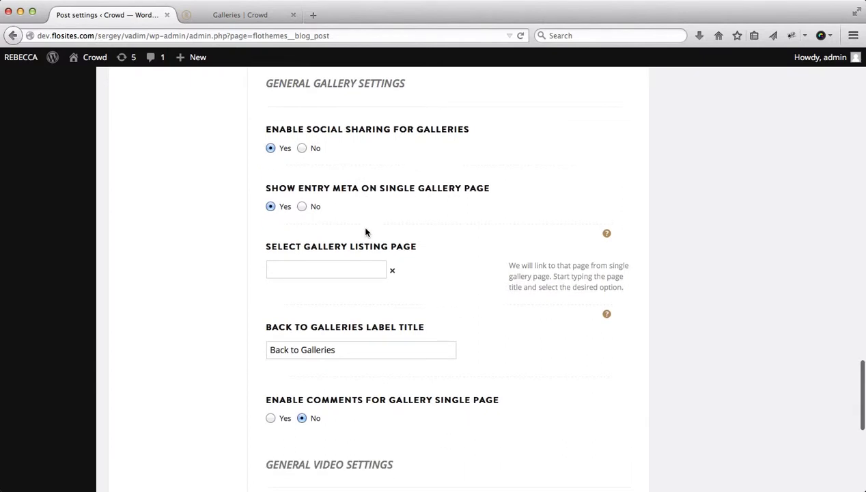
{"action": "scroll", "coordinate": [365, 232], "scroll_direction": "up", "scroll_amount": 1}
{"action": "triple_click", "coordinate": [301, 94]}
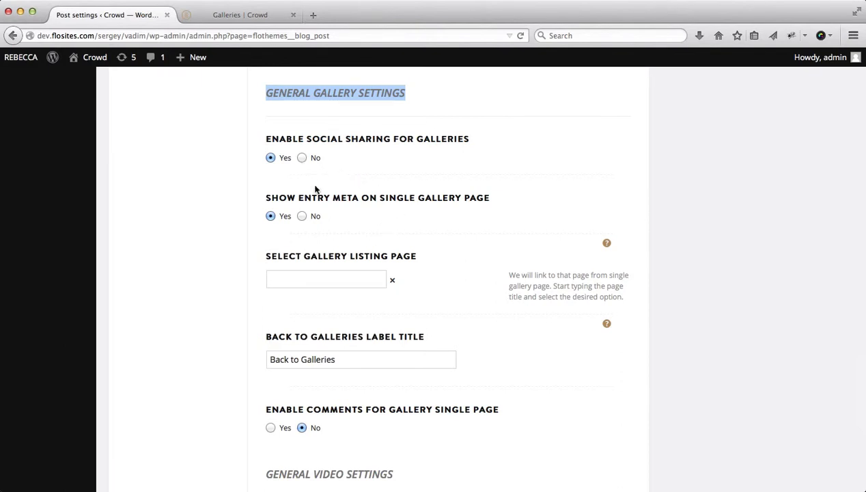
Open the first gallery from the Galleries page and examine its date and sharing details
{"action": "left_click", "coordinate": [229, 16]}
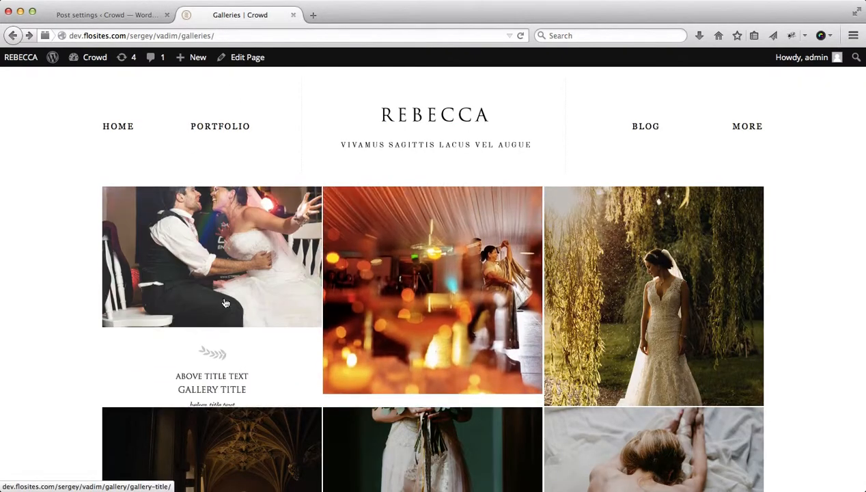
{"action": "left_click", "coordinate": [225, 303]}
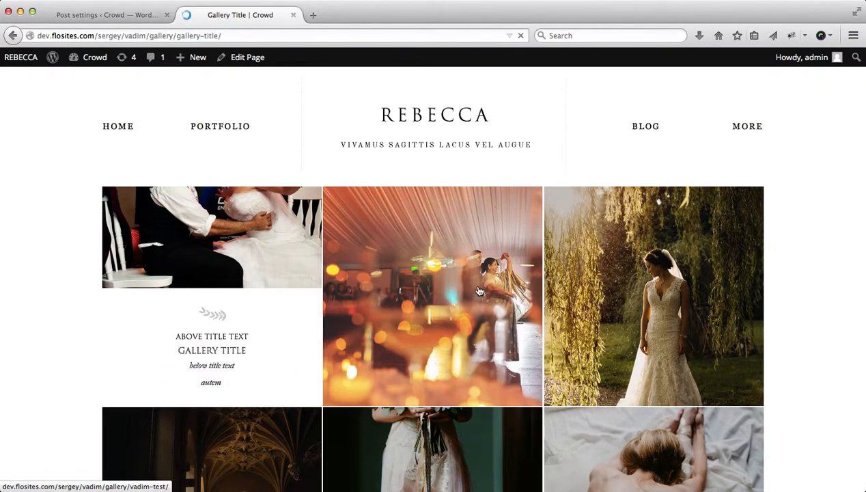
{"action": "scroll", "coordinate": [414, 295], "scroll_direction": "down", "scroll_amount": 2}
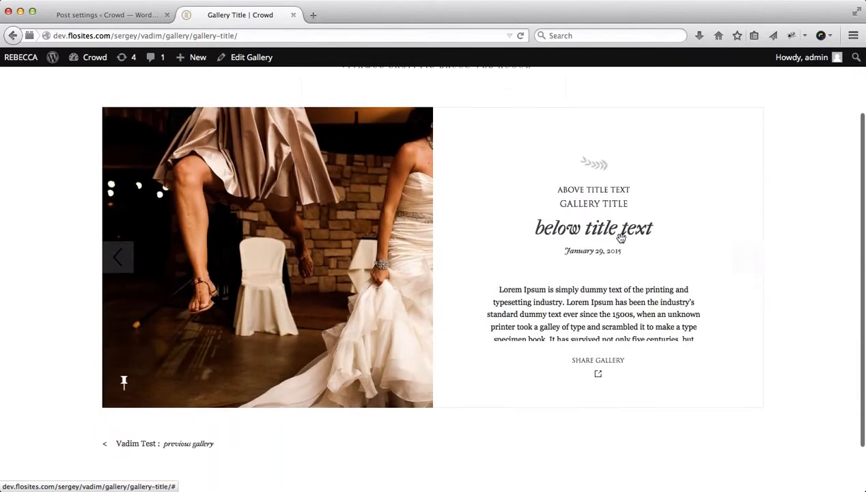
Disable the entry meta on the single gallery page in the General Gallery Settings
{"action": "left_click", "coordinate": [116, 19]}
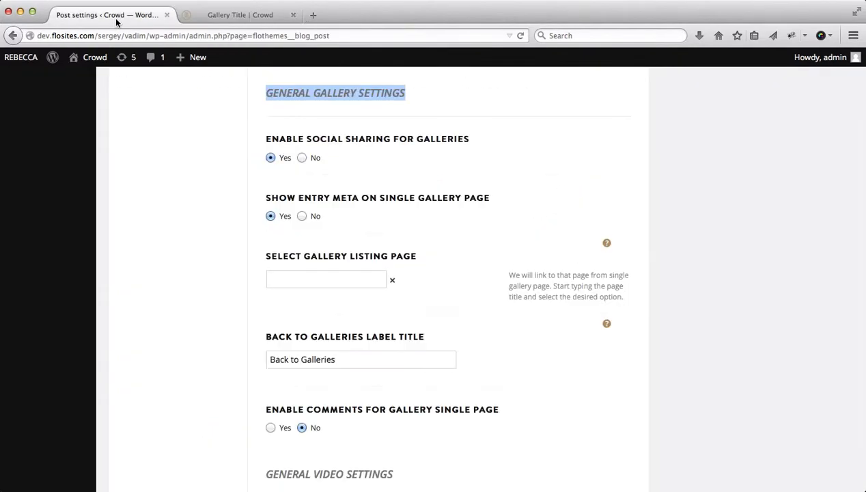
{"action": "left_click", "coordinate": [301, 217]}
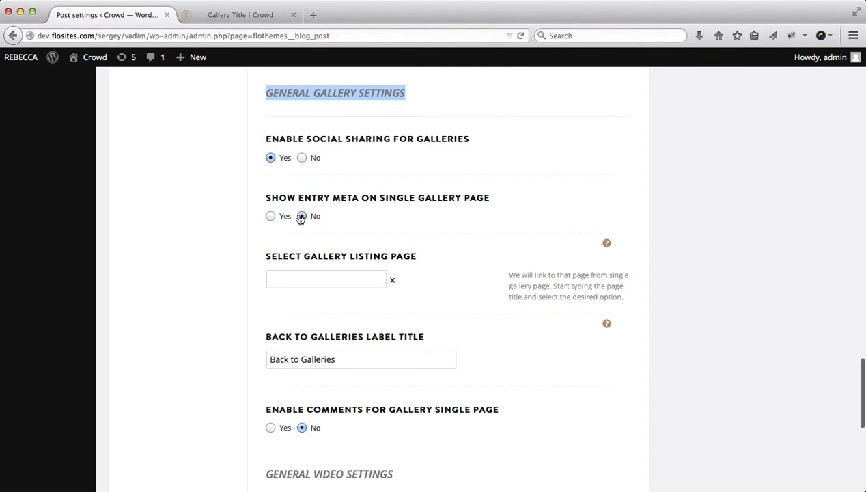
{"action": "scroll", "coordinate": [301, 218], "scroll_direction": "down", "scroll_amount": 2}
{"action": "scroll", "coordinate": [298, 217], "scroll_direction": "down", "scroll_amount": 1}
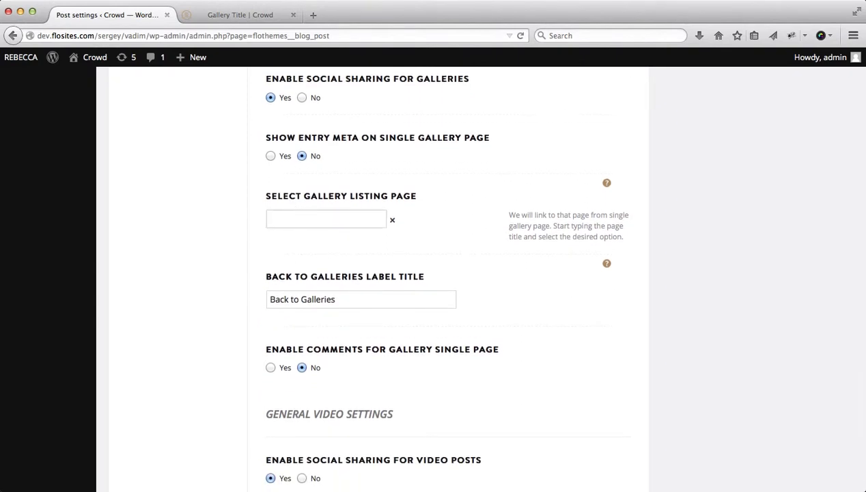
Examine the navigation links below the slider on the open gallery page, and return to the post settings
{"action": "left_click", "coordinate": [198, 15]}
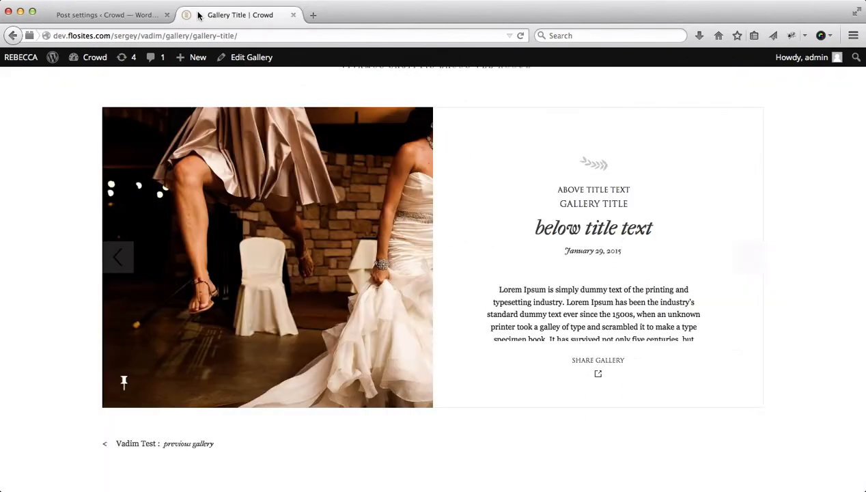
{"action": "scroll", "coordinate": [452, 274], "scroll_direction": "down", "scroll_amount": 2}
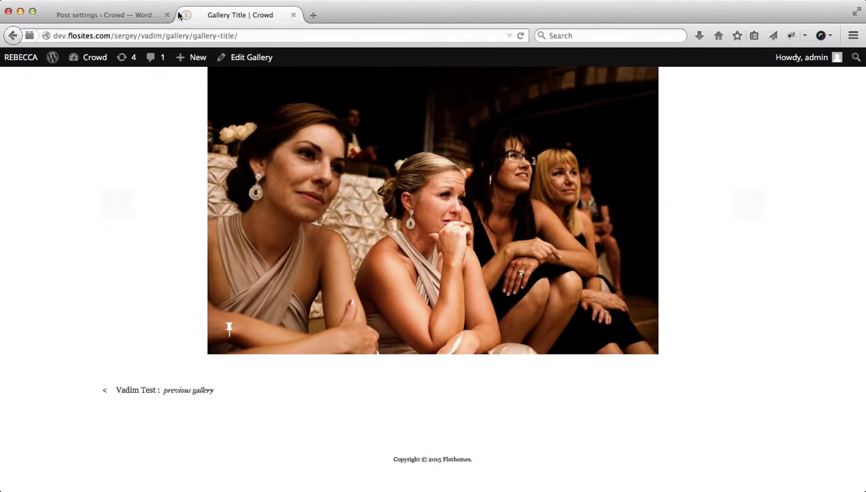
{"action": "left_click", "coordinate": [127, 19]}
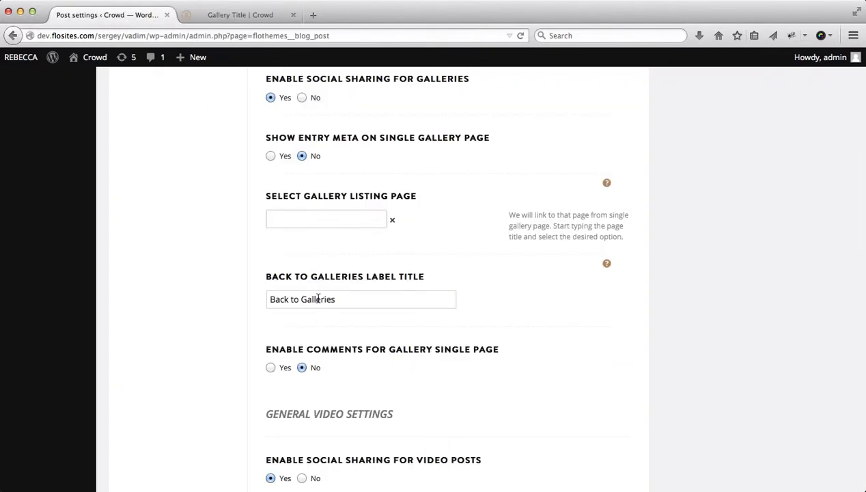
Set the gallery listing page to Galleries - 50/50 and save the post settings
{"action": "left_click", "coordinate": [321, 220]}
{"action": "type", "text": "po"}
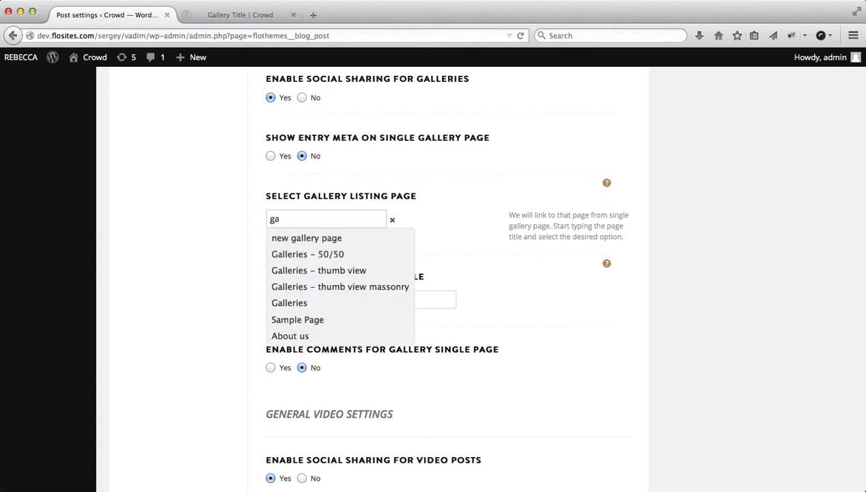
{"action": "left_click", "coordinate": [300, 255]}
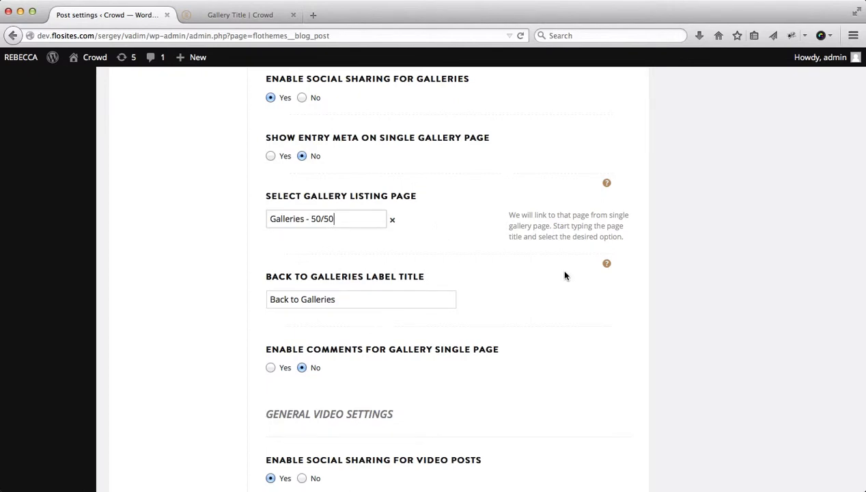
{"action": "scroll", "coordinate": [561, 272], "scroll_direction": "down", "scroll_amount": 5}
{"action": "left_click", "coordinate": [560, 415]}
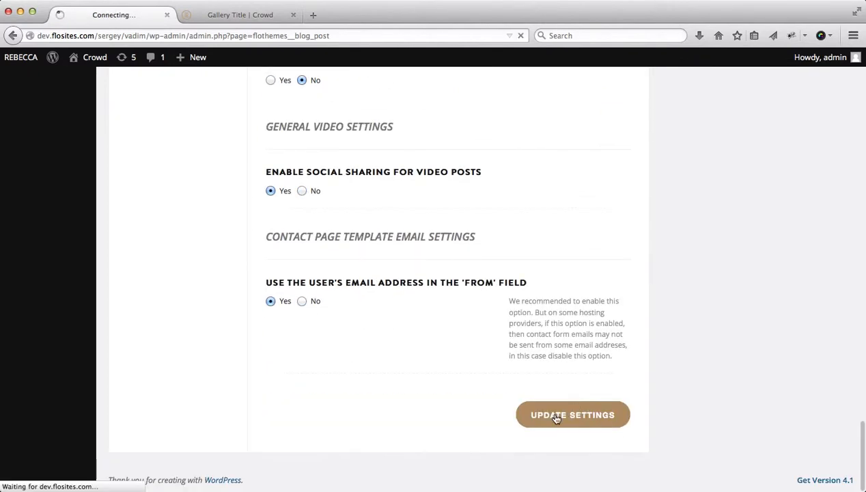
Reload the gallery page, test its Back to Galleries link, and return to the gallery
{"action": "key", "text": "ctrl+Tab"}
{"action": "key", "text": "super+r"}
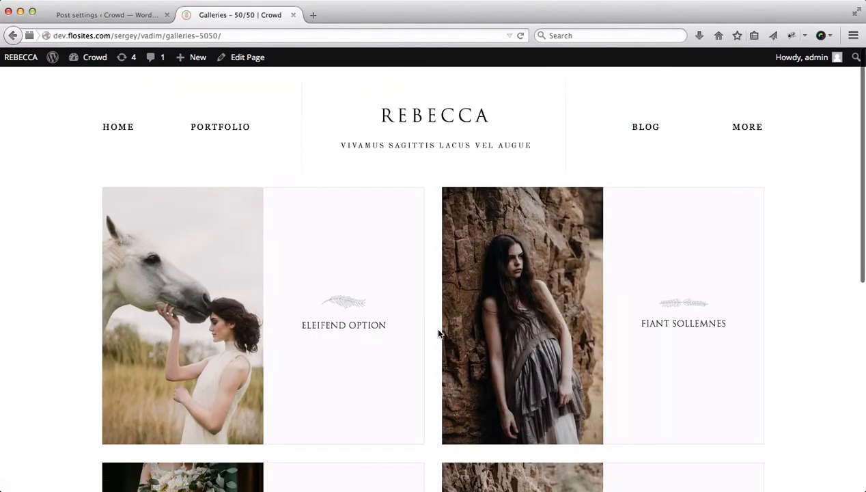
{"action": "left_click", "coordinate": [144, 233]}
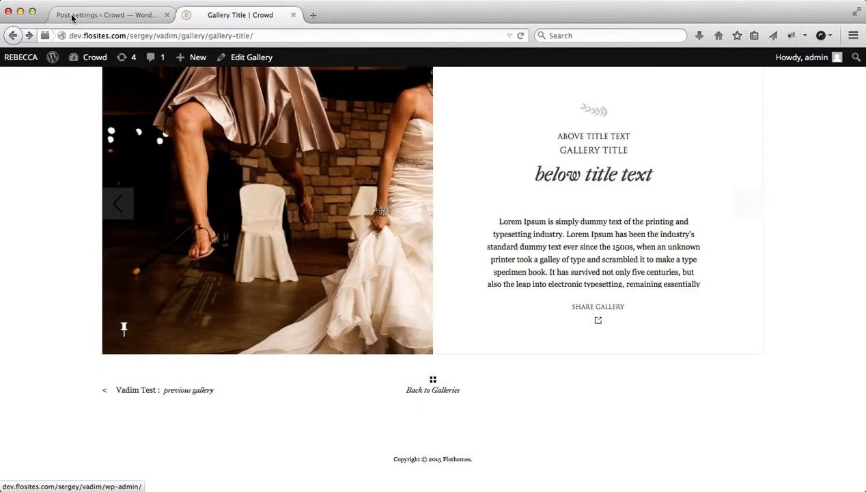
Return to the General Gallery Settings and set the gallery listing page to Home page
{"action": "left_click", "coordinate": [77, 13]}
{"action": "scroll", "coordinate": [287, 284], "scroll_direction": "down", "scroll_amount": 20}
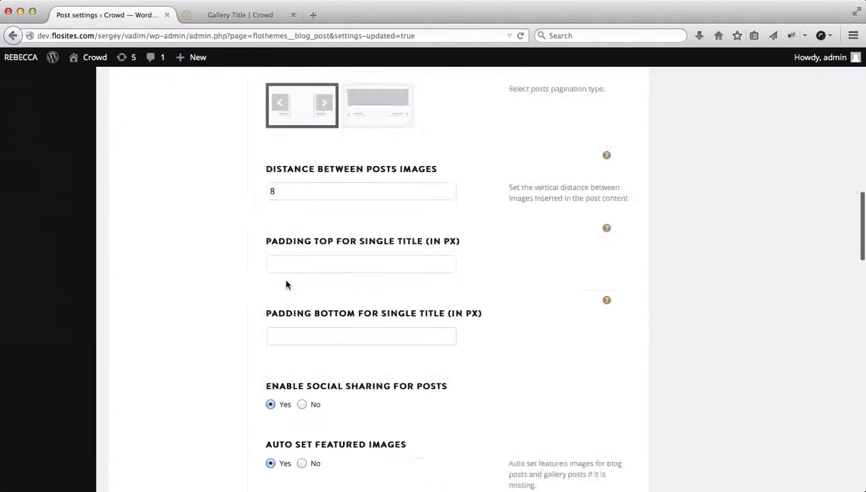
{"action": "scroll", "coordinate": [286, 284], "scroll_direction": "up", "scroll_amount": 8}
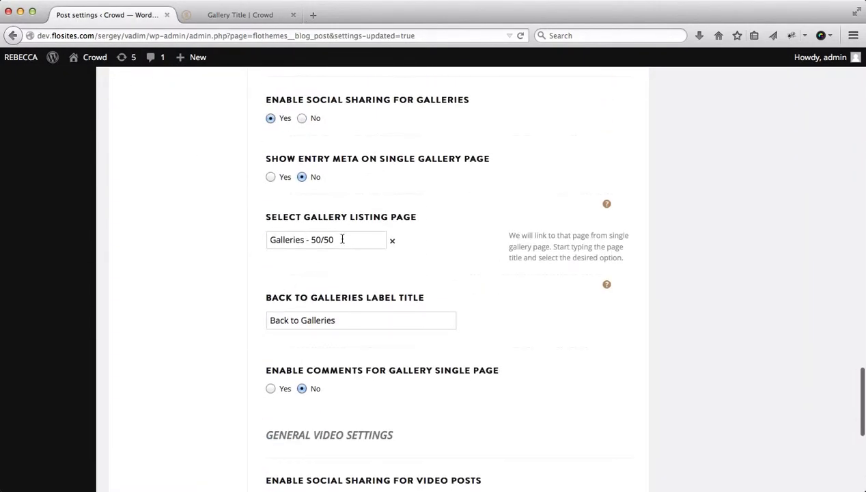
{"action": "triple_click", "coordinate": [342, 239]}
{"action": "type", "text": "Home"}
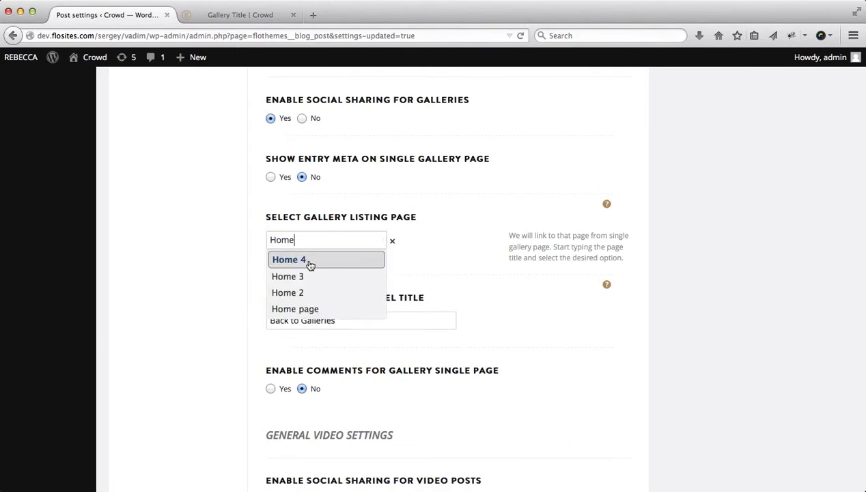
{"action": "left_click", "coordinate": [295, 308]}
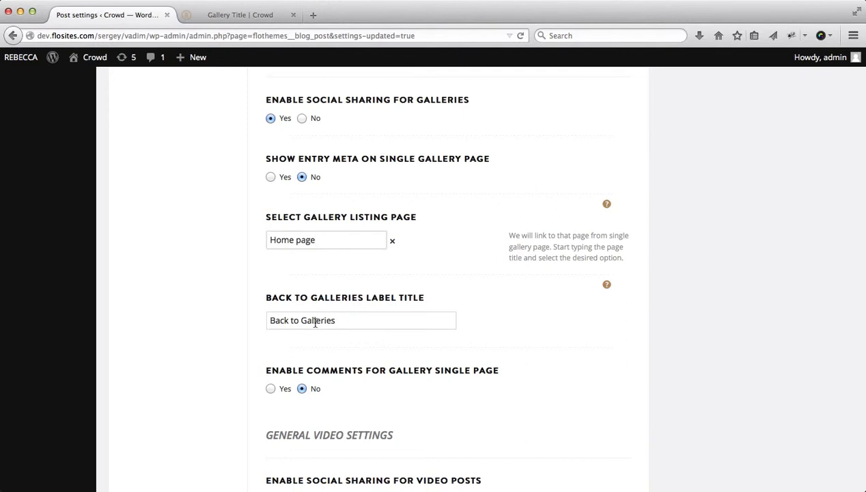
Change the Back to Galleries label title to "Back to Homepage" and save the post settings
{"action": "double_click", "coordinate": [316, 321]}
{"action": "type", "text": "Hoe"}
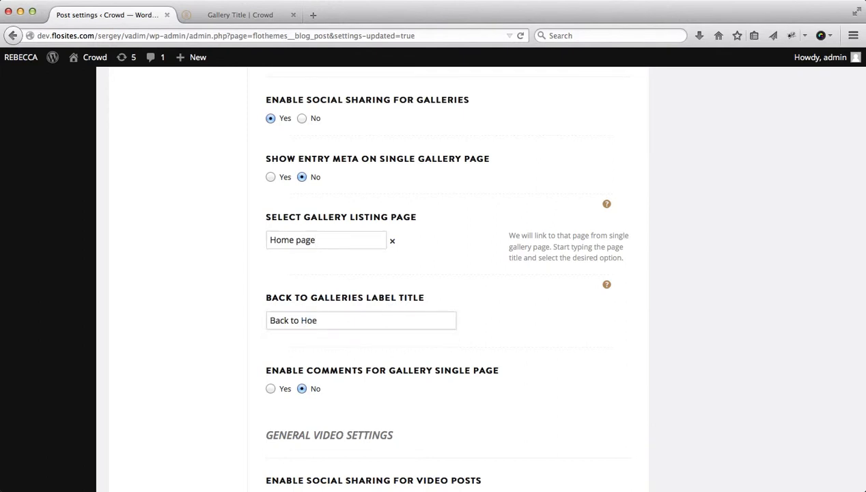
{"action": "key", "text": "BackSpace"}
{"action": "key", "text": "Down"}
{"action": "key", "text": "Return"}
{"action": "scroll", "coordinate": [546, 341], "scroll_direction": "down", "scroll_amount": 5}
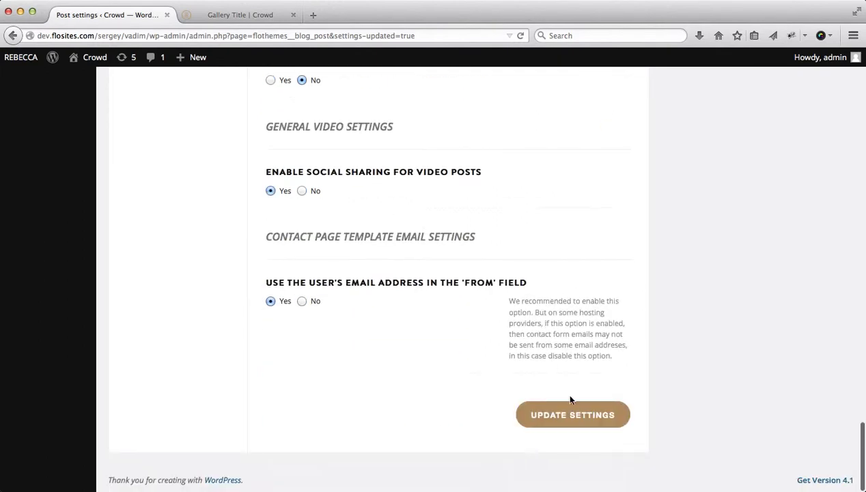
{"action": "left_click", "coordinate": [574, 414]}
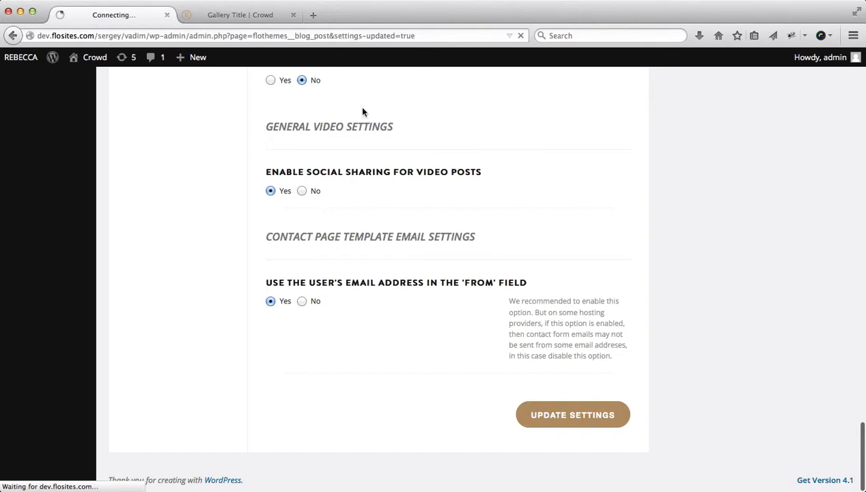
Reload the gallery page and test its Back to Homepage link
{"action": "left_click", "coordinate": [223, 15]}
{"action": "key", "text": "super+r"}
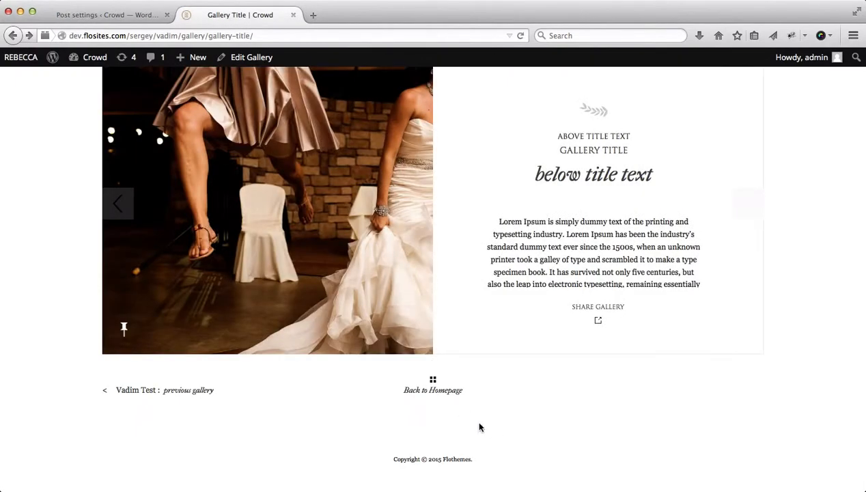
{"action": "left_click", "coordinate": [438, 392]}
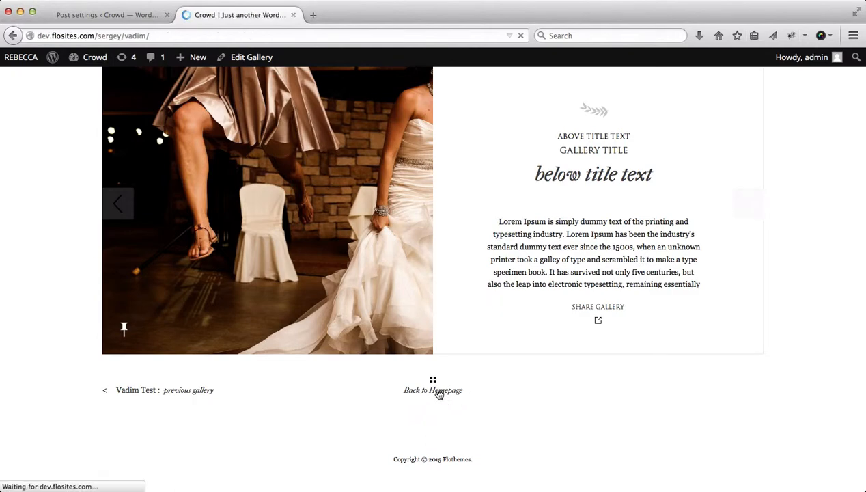